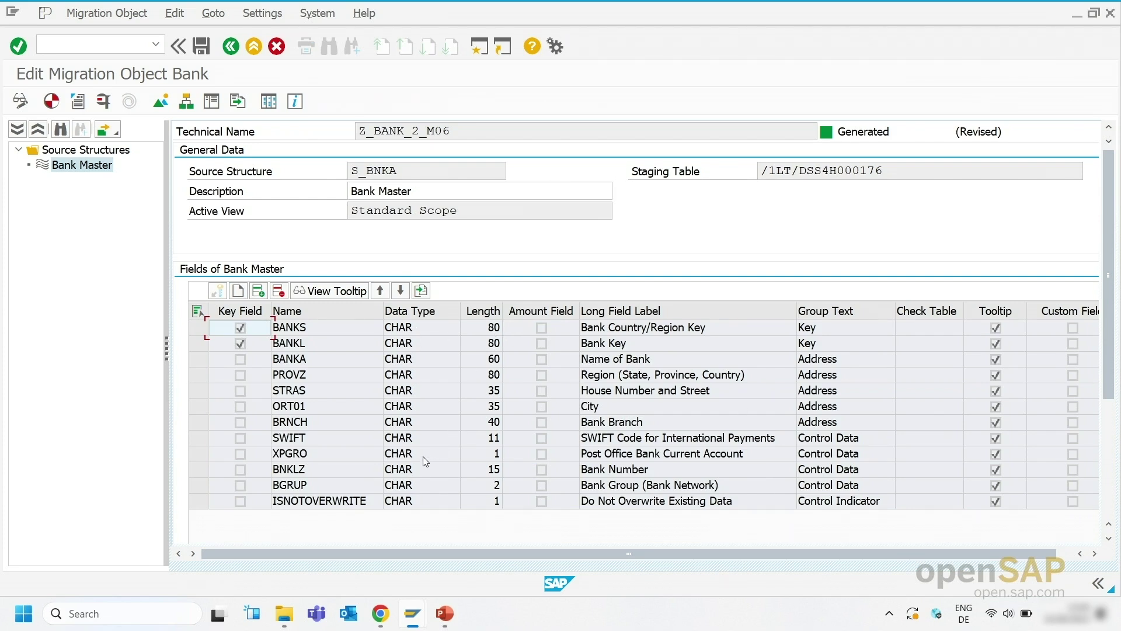
# Add a new field named ZZPOST_BANK at the end of the Bank Master source structure.
pyautogui.click(239, 290)
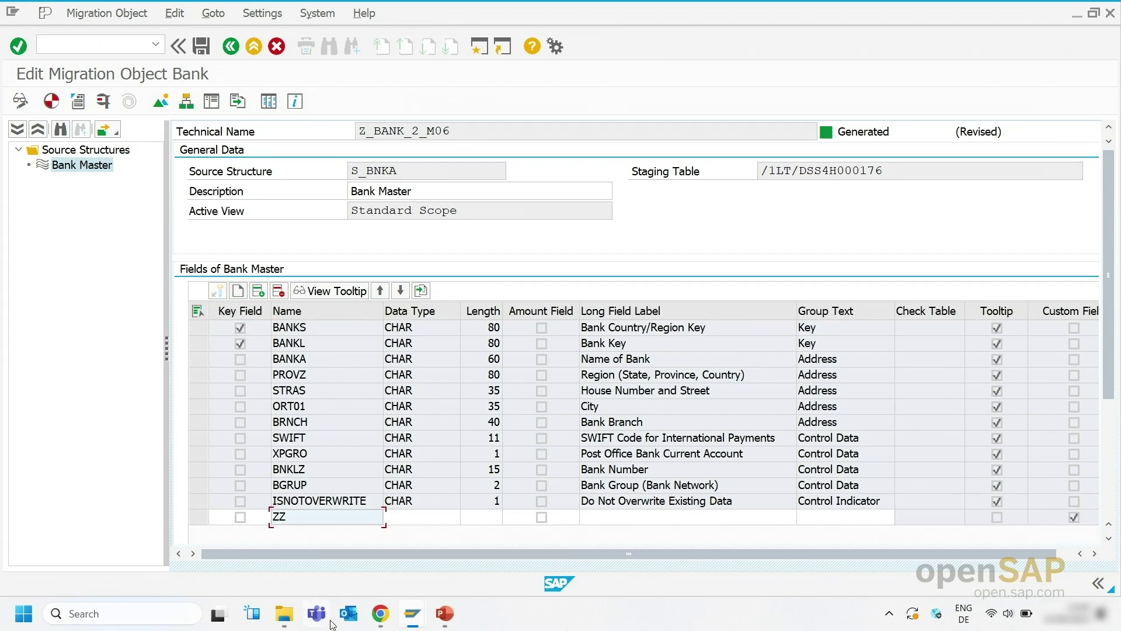
pyautogui.click(292, 516)
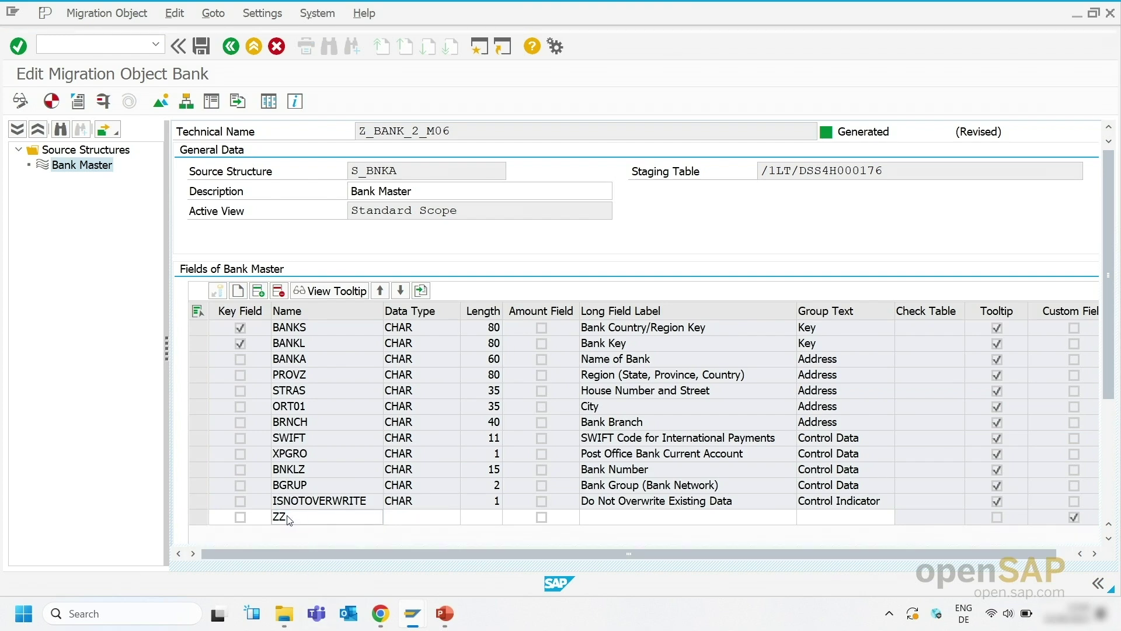
pyautogui.click(287, 515)
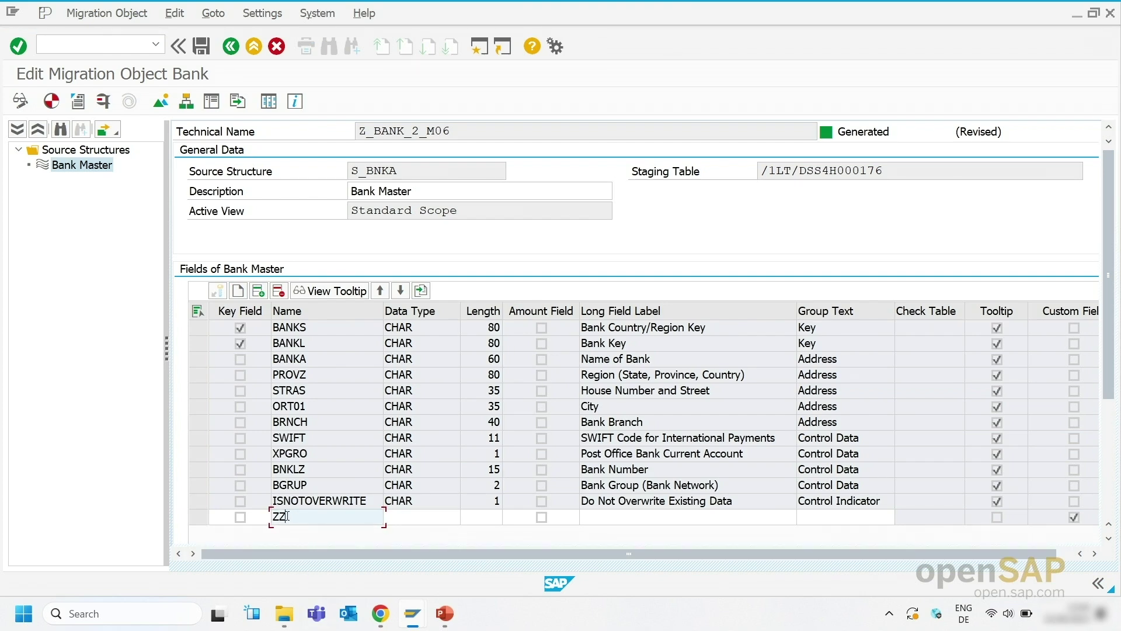
pyautogui.write('Post')
pyautogui.press('BackSpace')
pyautogui.press('BackSpace')
pyautogui.press('BackSpace')
pyautogui.write('_bank')
# Define ZZPOST_BANK as data type CHAR, length 16, with the long field label "Post office current number", and save.
pyautogui.click(429, 520)
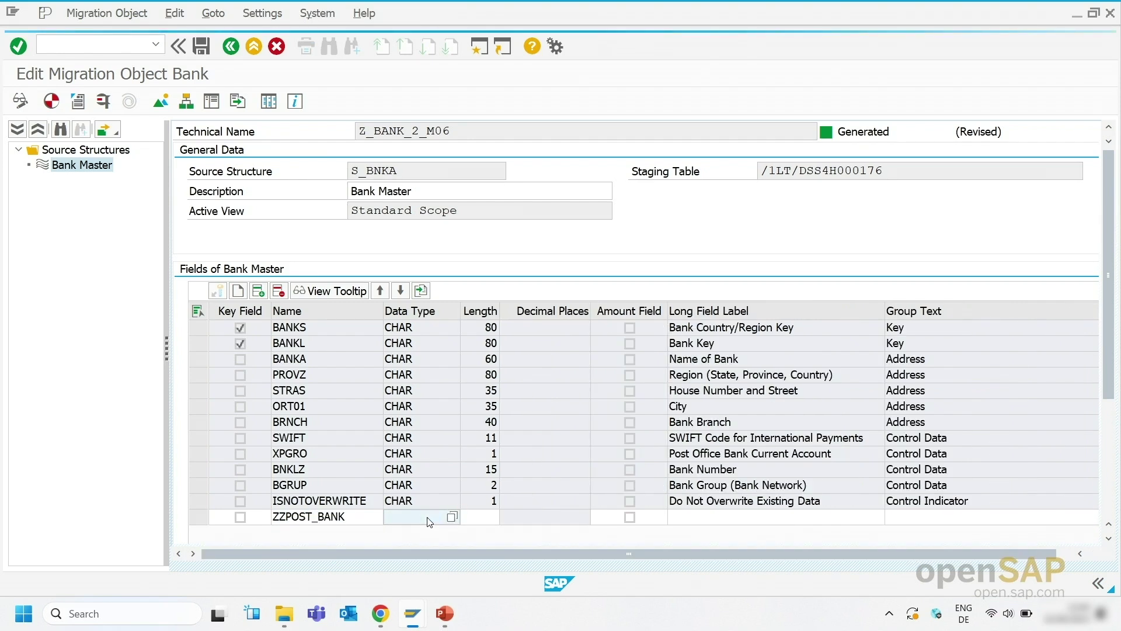
pyautogui.write('char')
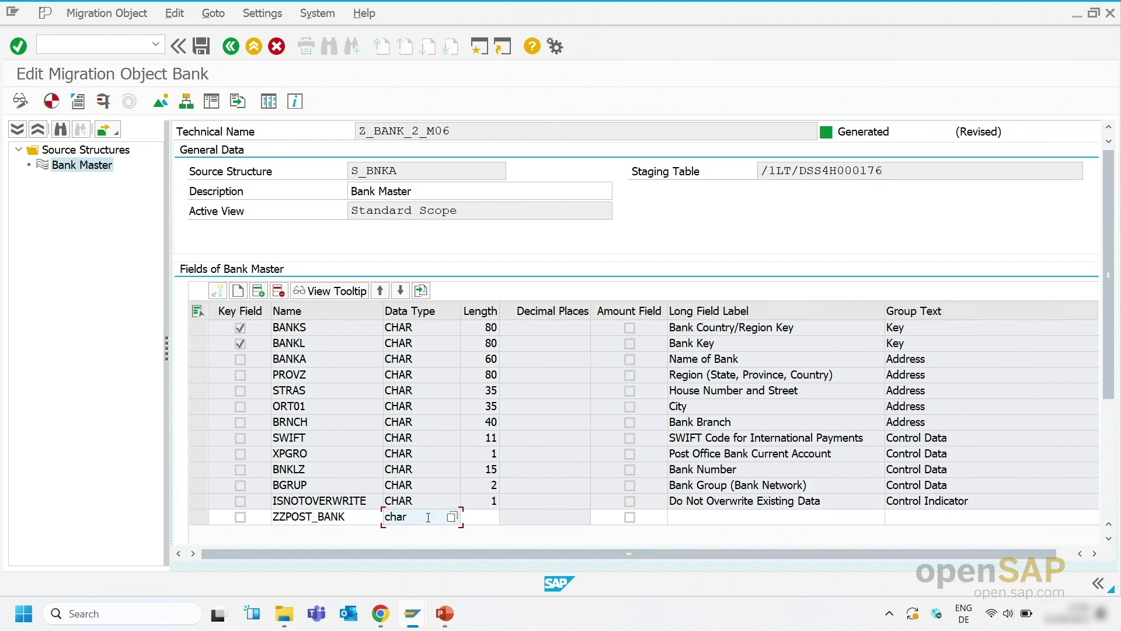
pyautogui.click(489, 519)
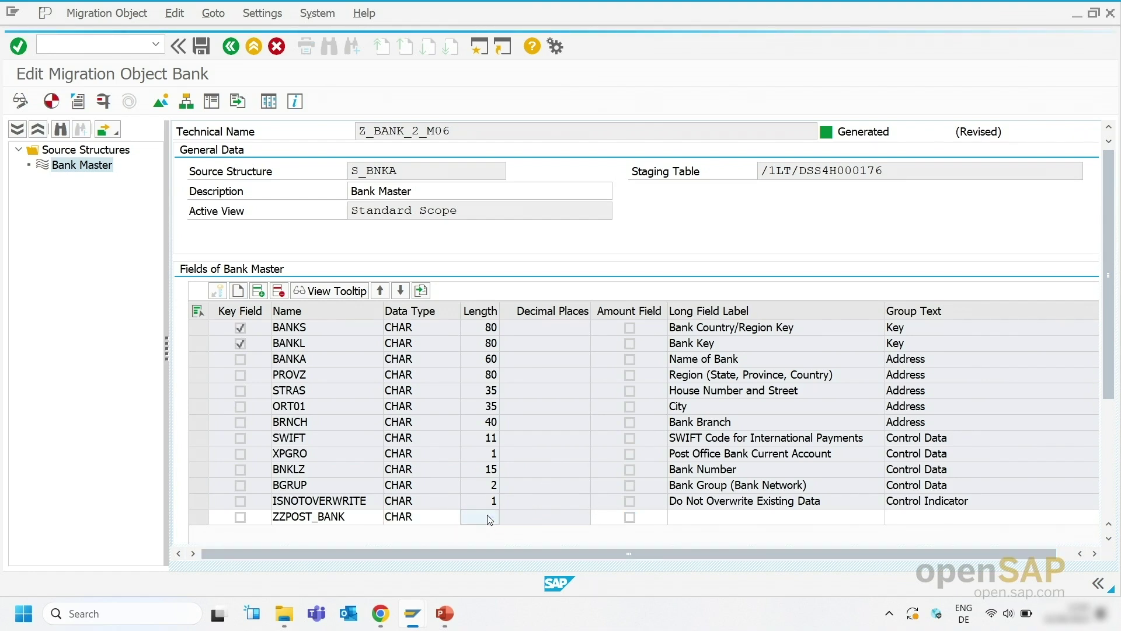
pyautogui.write('16')
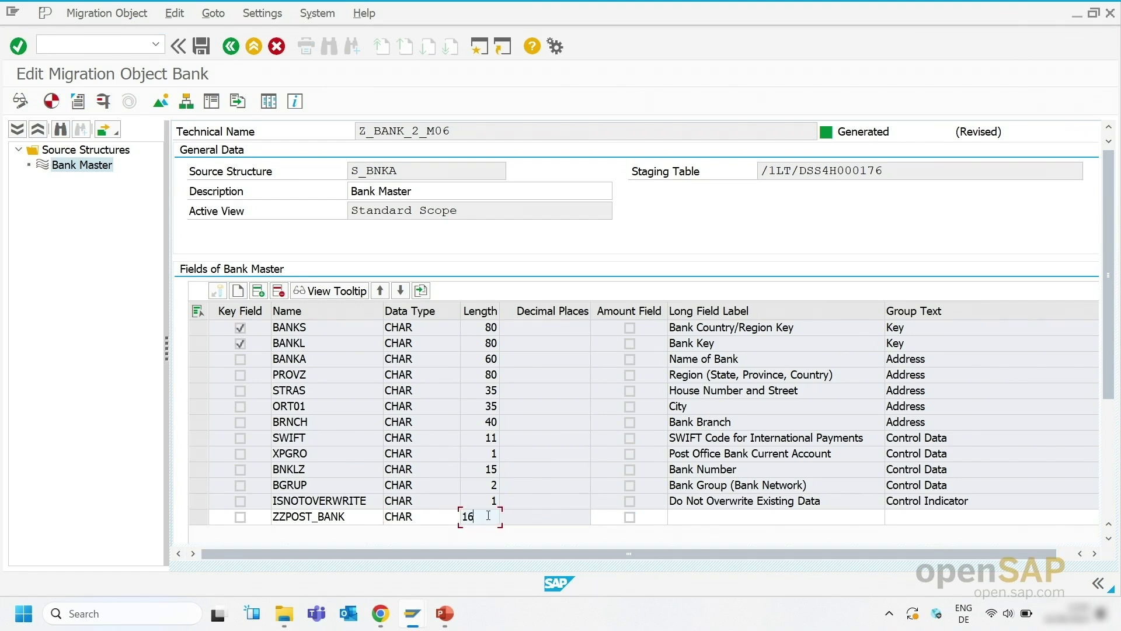
pyautogui.click(692, 518)
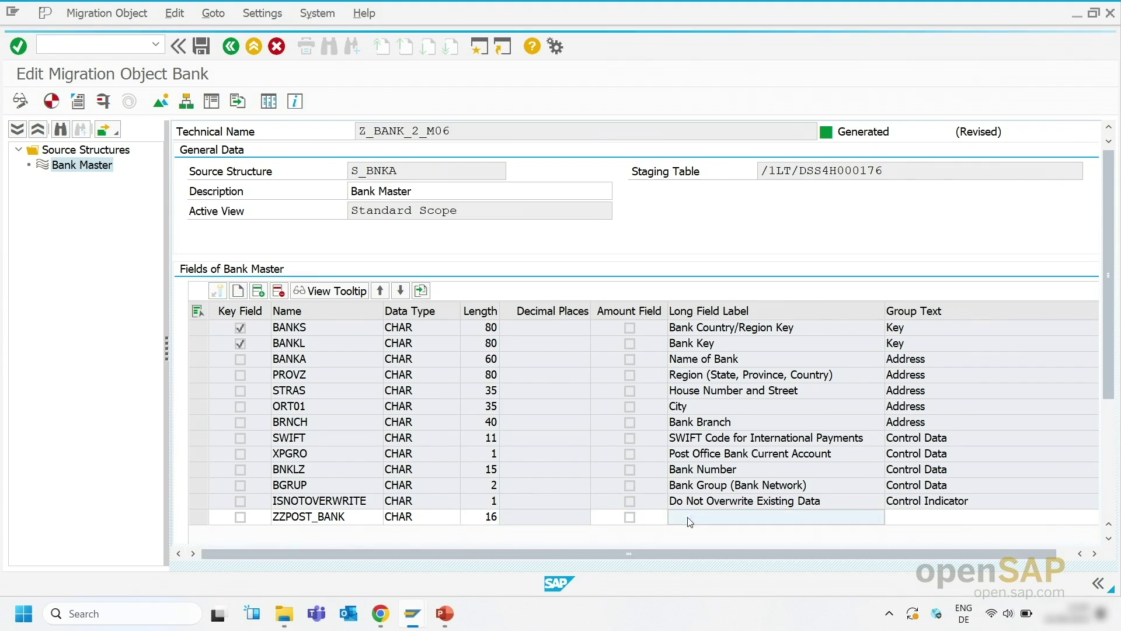
pyautogui.write('Po')
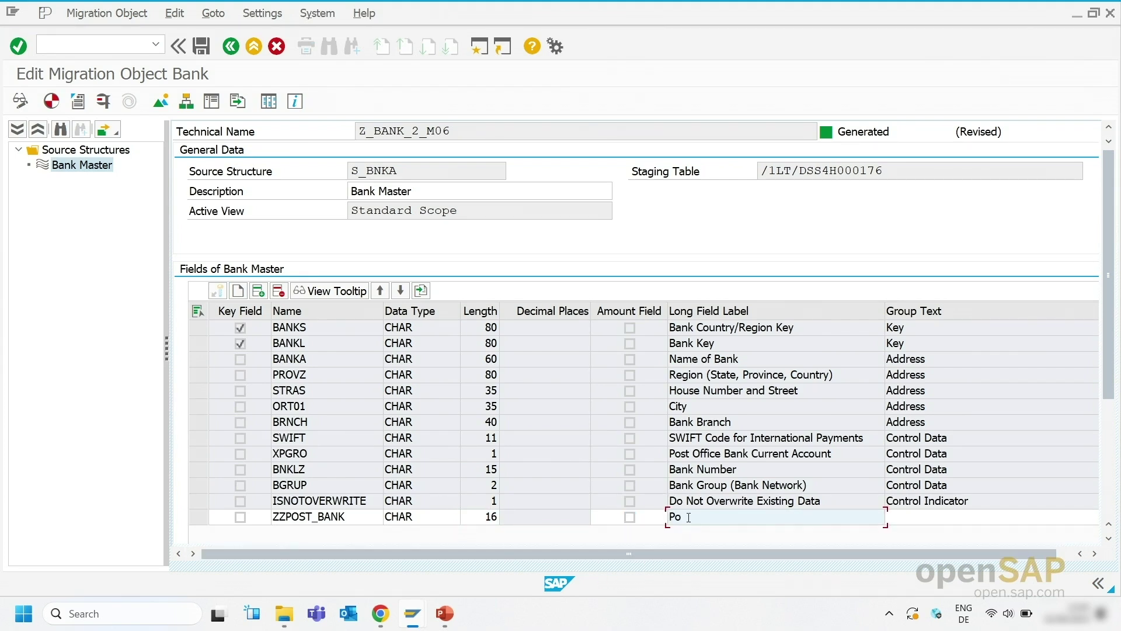
pyautogui.write('st office ')
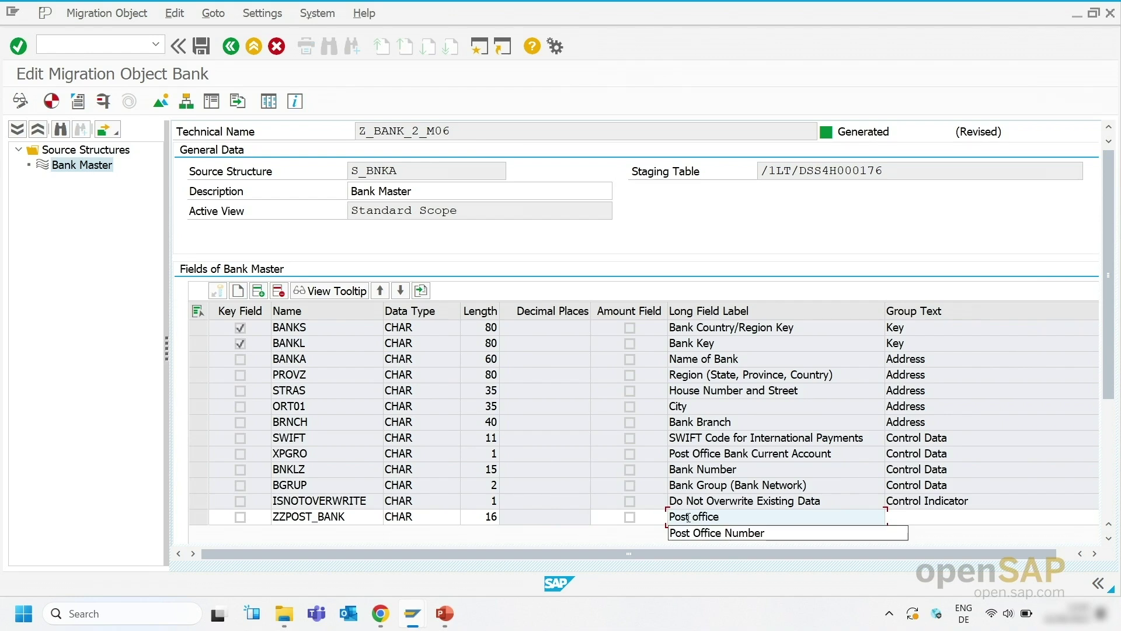
pyautogui.write('current number')
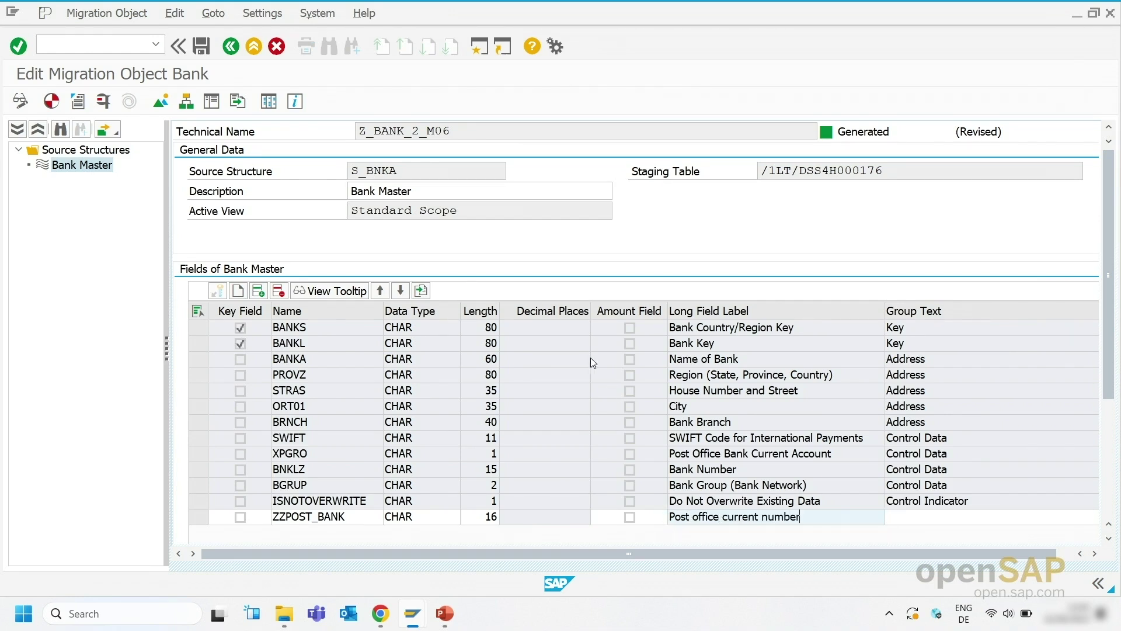
pyautogui.click(202, 47)
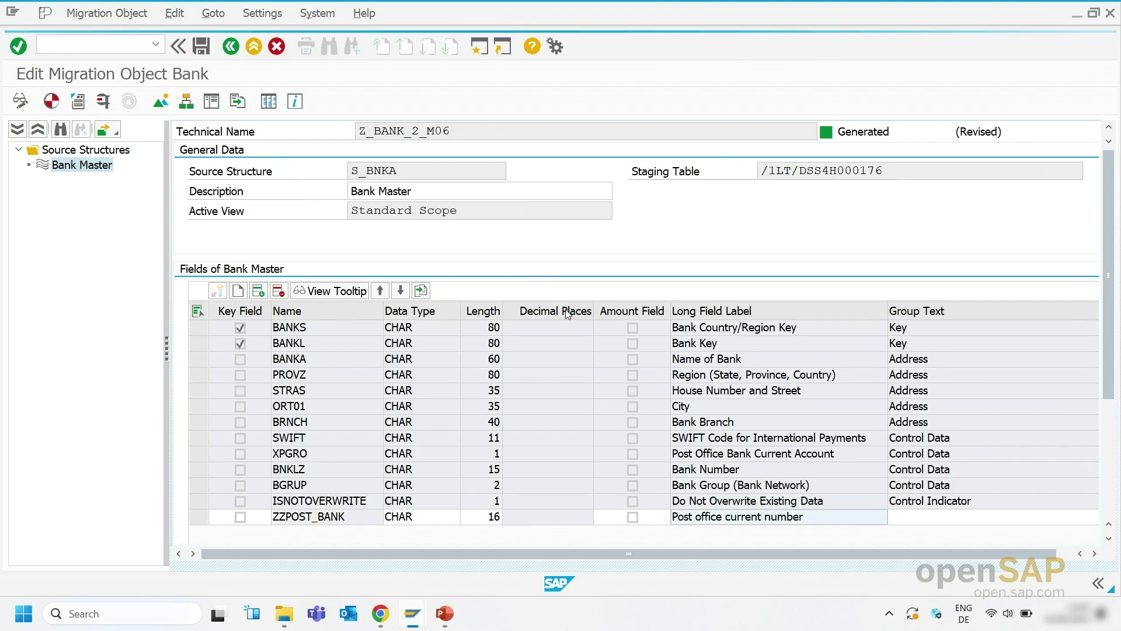
# Hide the Decimal Places column in the Bank Master field list and narrow the Group Text column.
pyautogui.click(565, 314)
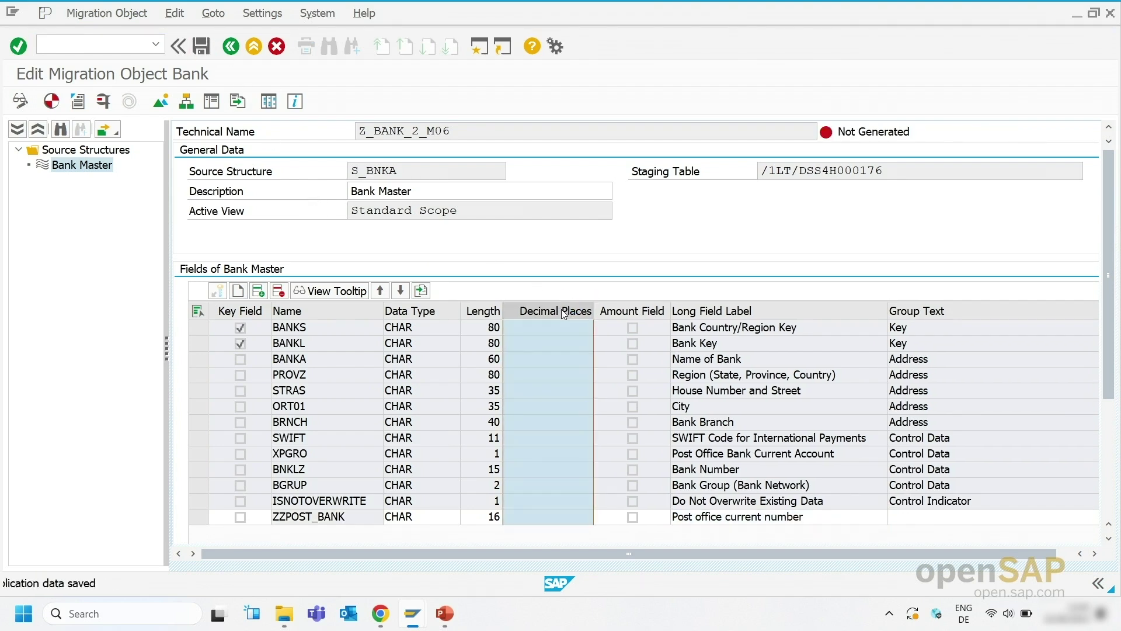
pyautogui.rightClick(562, 309)
pyautogui.click(603, 380)
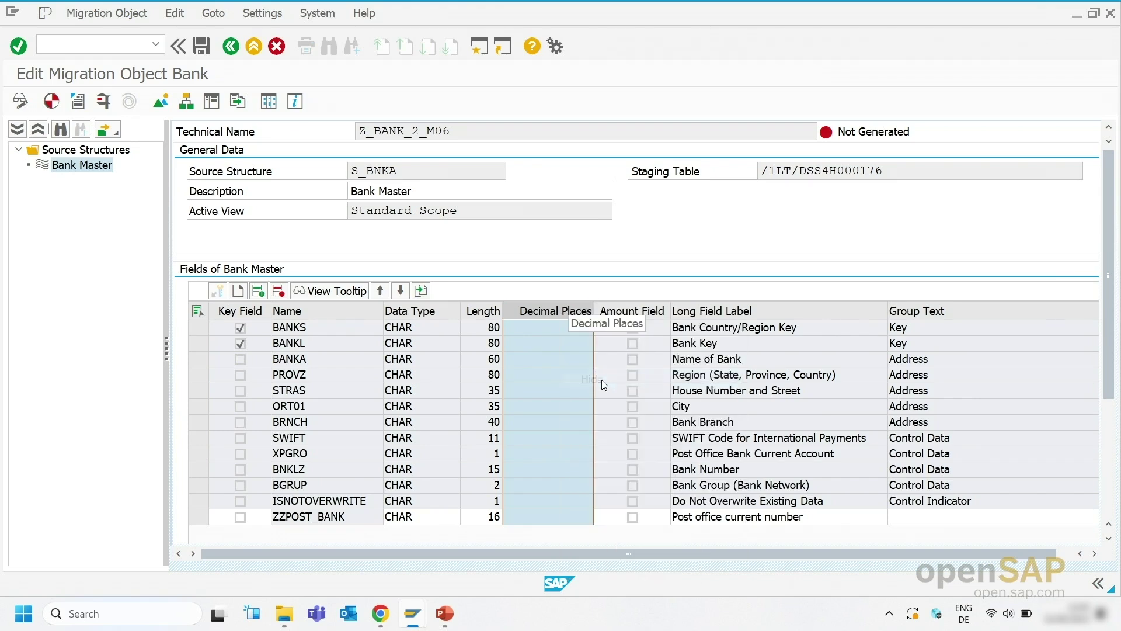
pyautogui.moveTo(1012, 303); pyautogui.dragTo(883, 317)
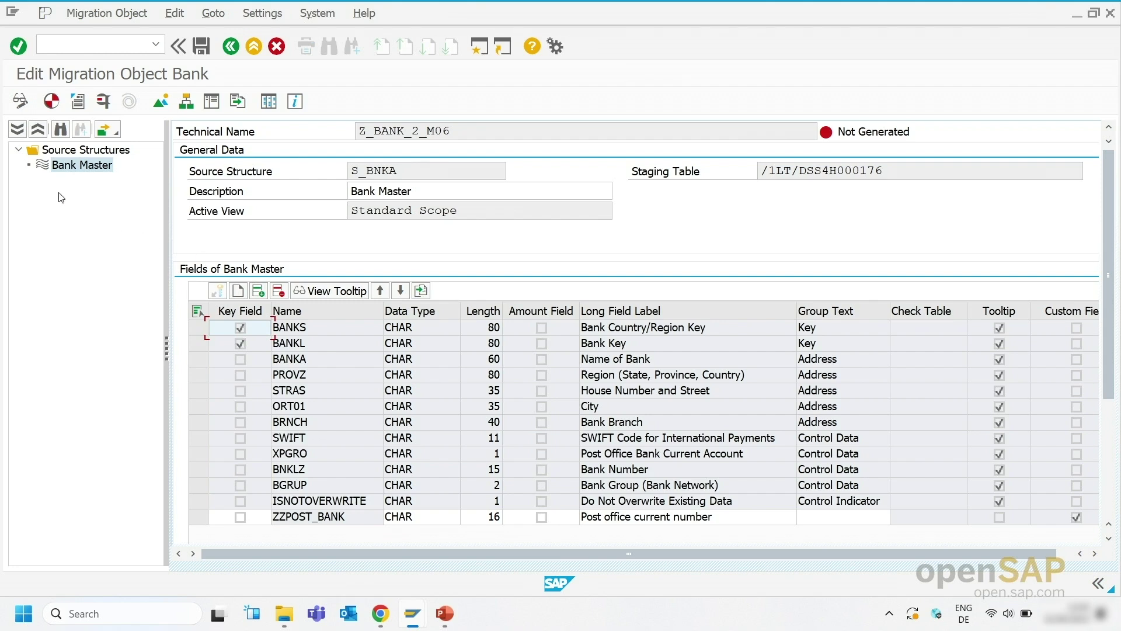
# Open the view settings of the Bank Master structure, keep Bank Country/Region Key as Required for S4CORE, and add a Custom view.
pyautogui.rightClick(80, 168)
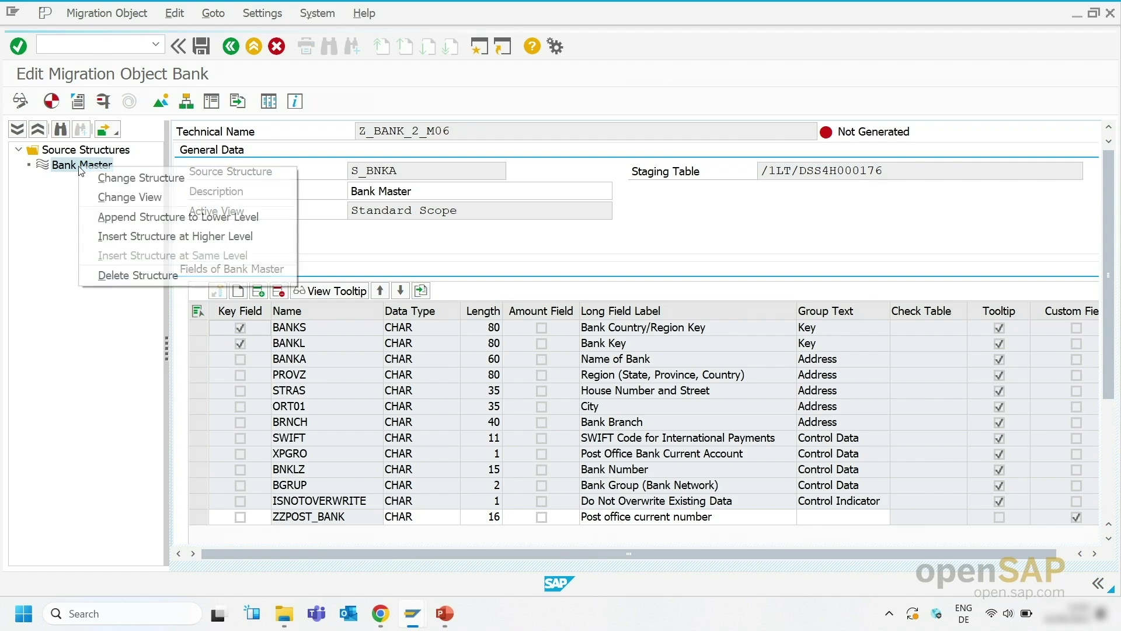
pyautogui.click(124, 197)
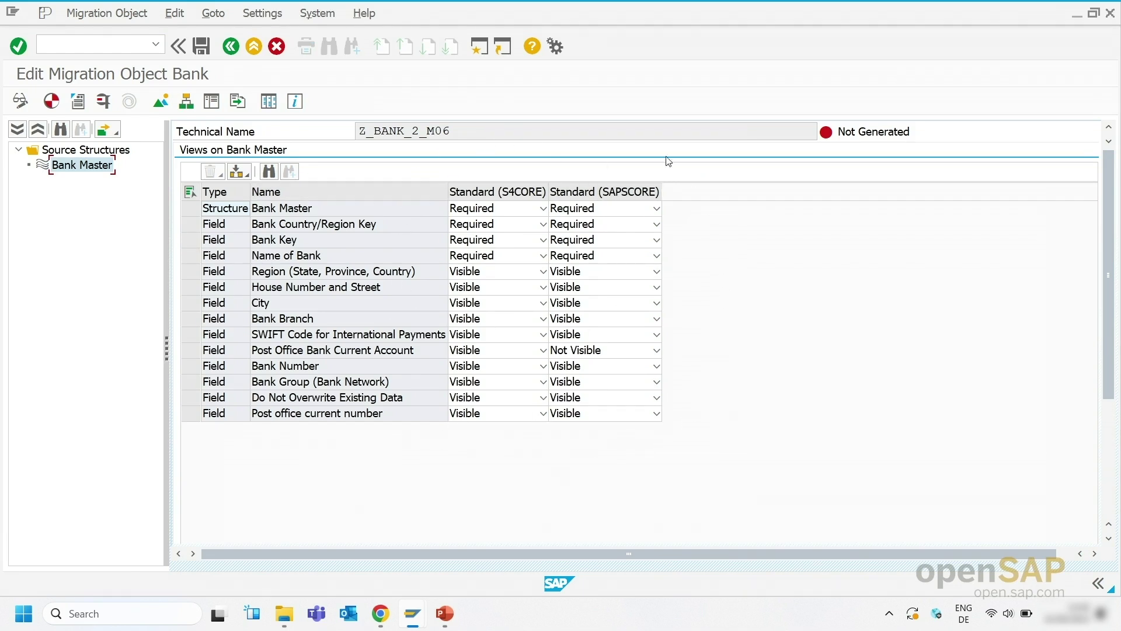
pyautogui.click(543, 225)
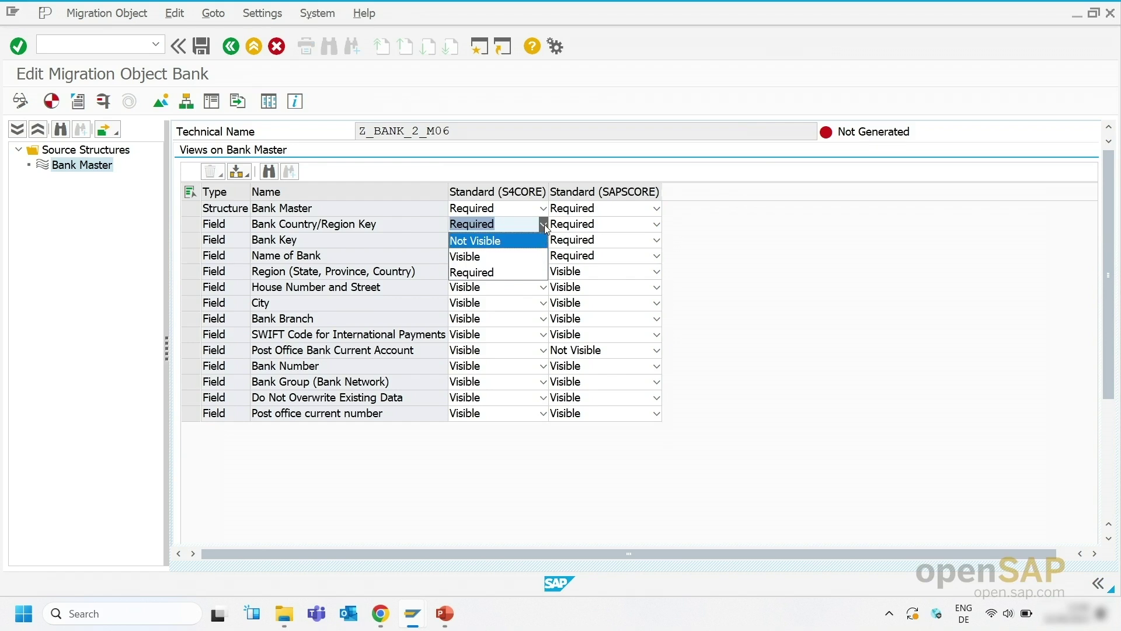
pyautogui.click(516, 275)
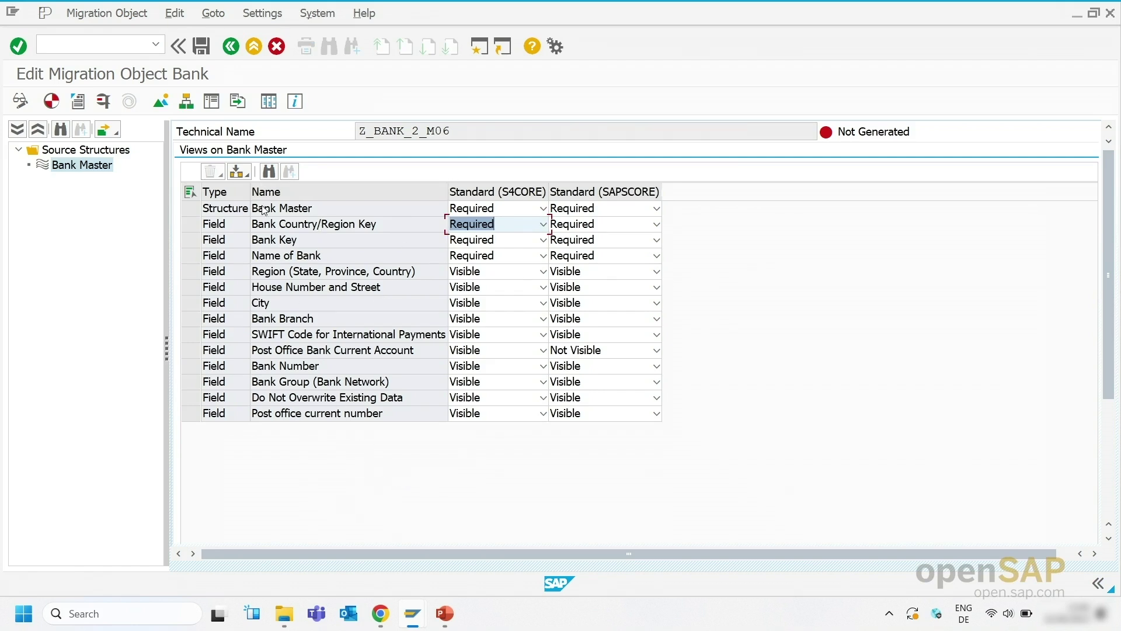
pyautogui.click(245, 173)
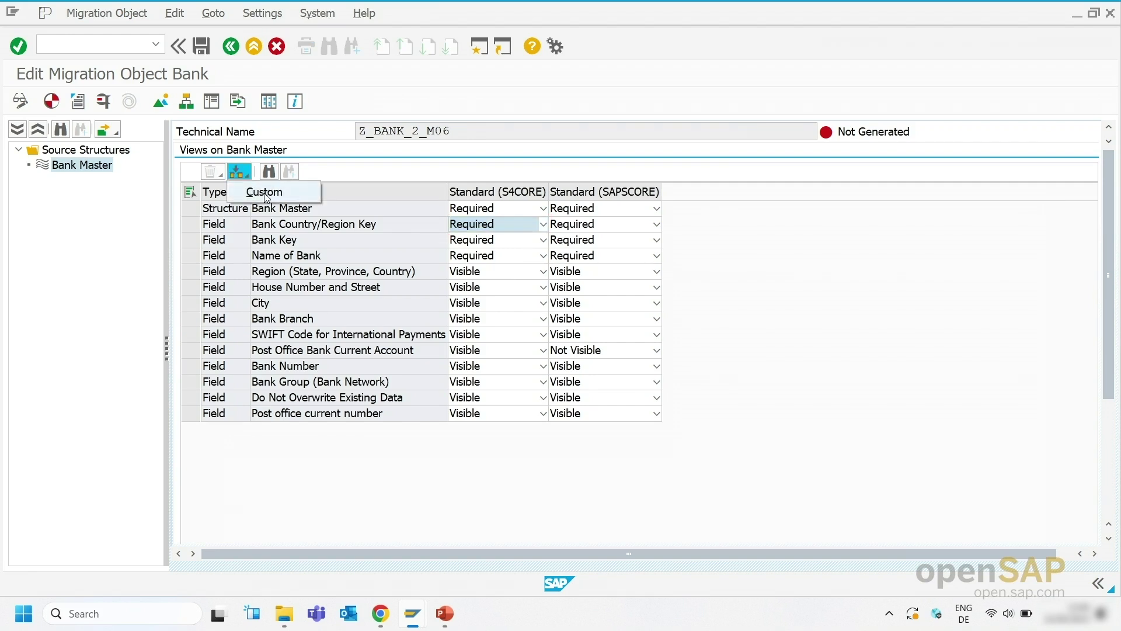
pyautogui.click(265, 193)
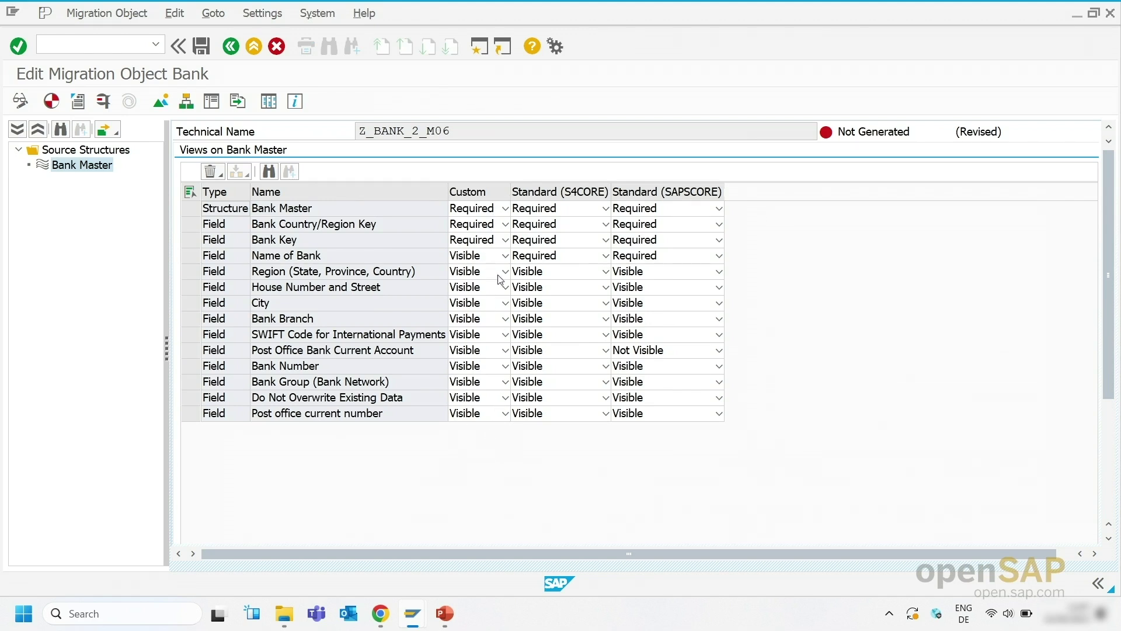
# Set Bank Branch and Bank Group (Bank Network) to Not Visible in the Custom view and save.
pyautogui.click(503, 318)
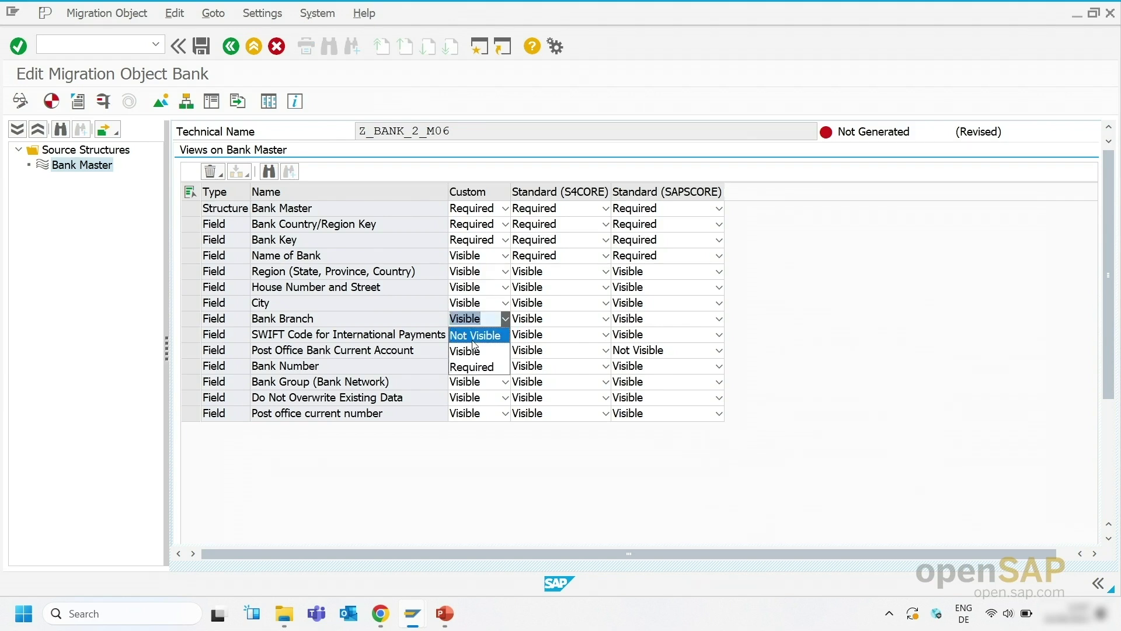
pyautogui.click(472, 336)
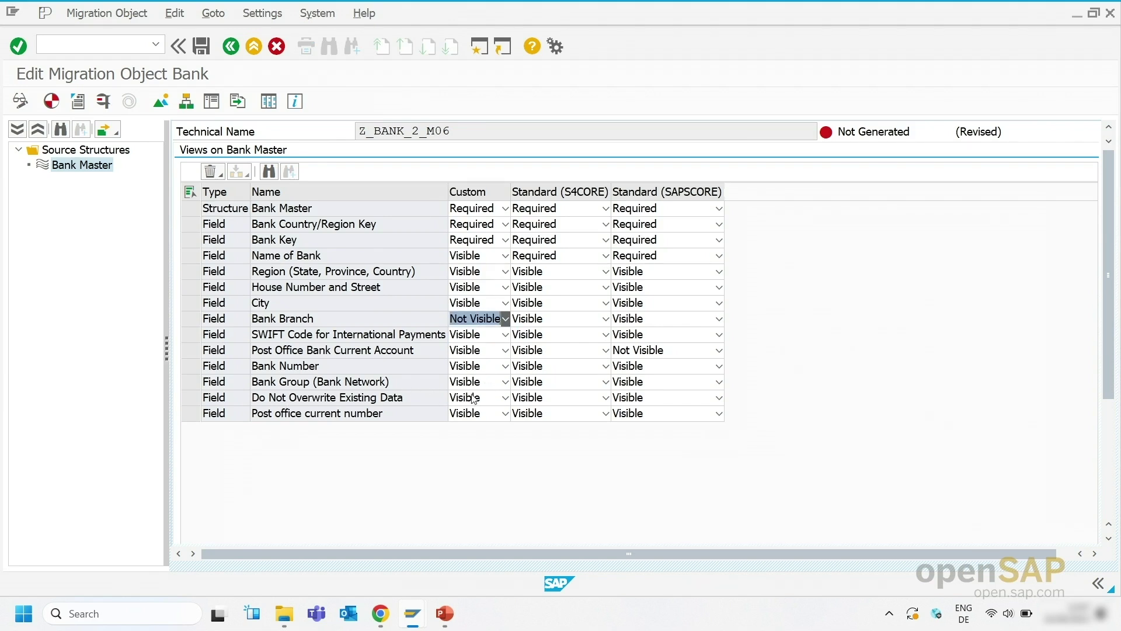
pyautogui.click(505, 381)
pyautogui.click(500, 398)
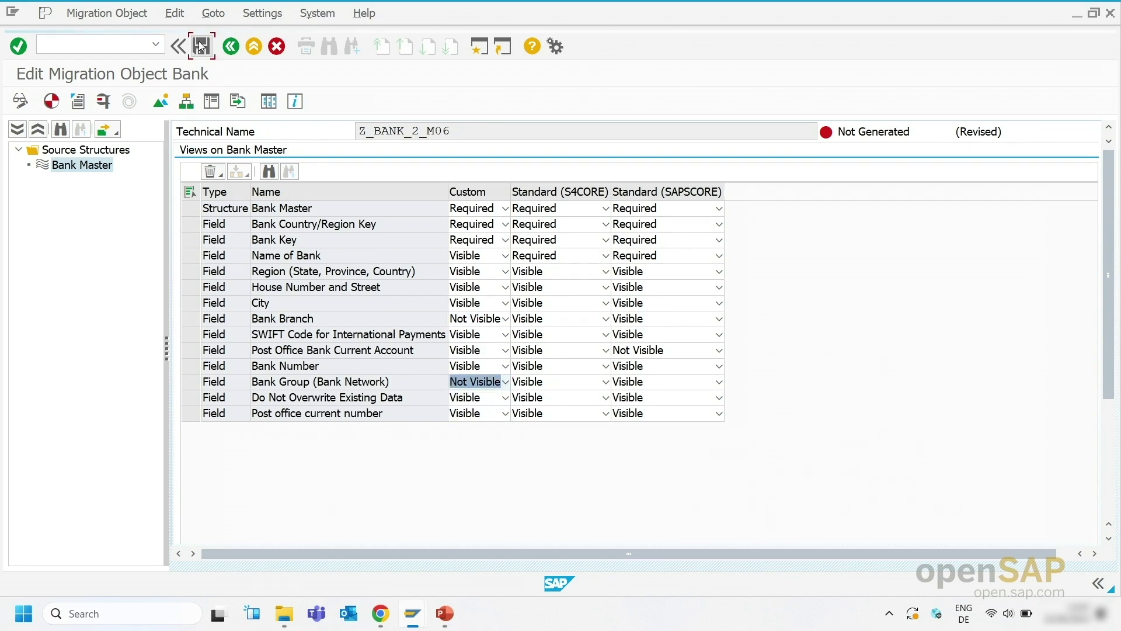
pyautogui.click(201, 46)
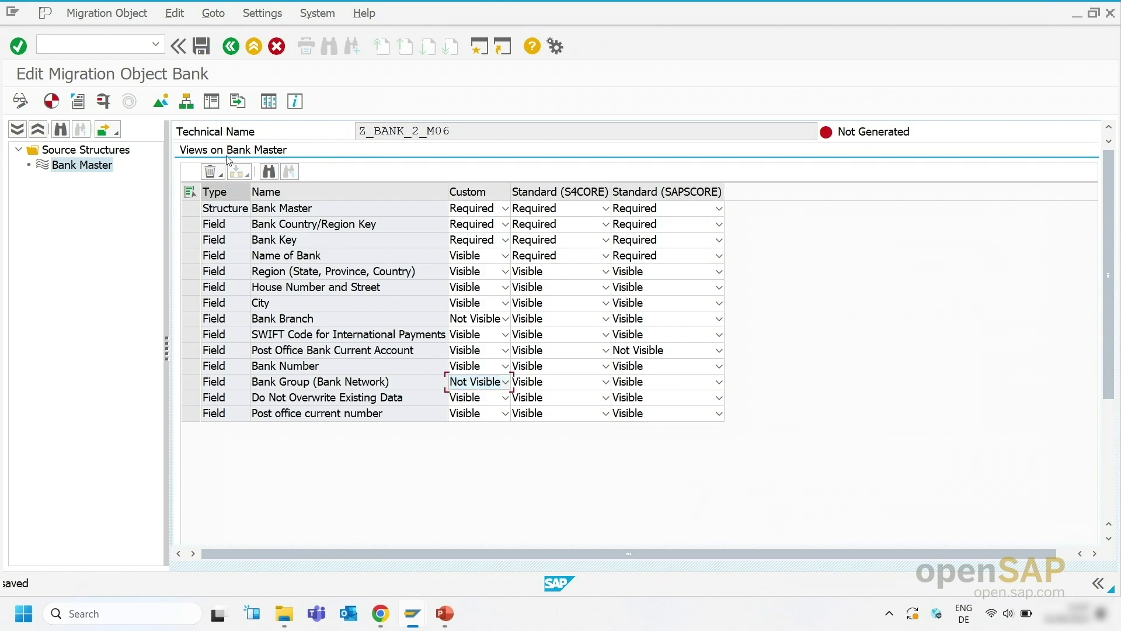
# Open the details of Z_BANK_2_M06 from the object browser, set its active view to Custom Scope, and save.
pyautogui.click(213, 101)
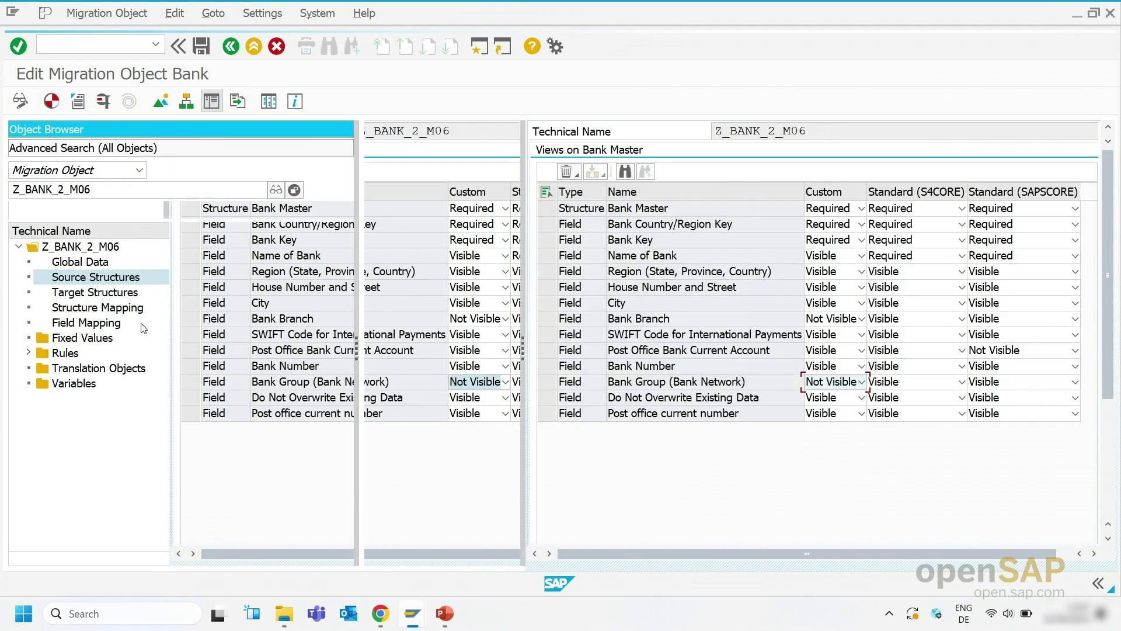
pyautogui.click(92, 247)
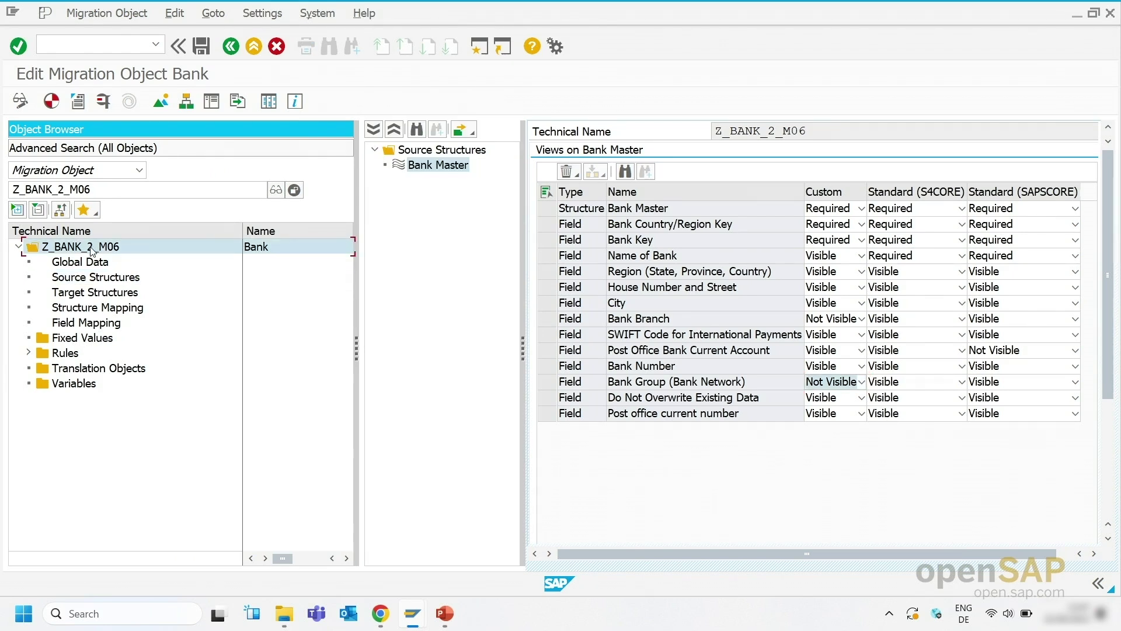
pyautogui.doubleClick(92, 248)
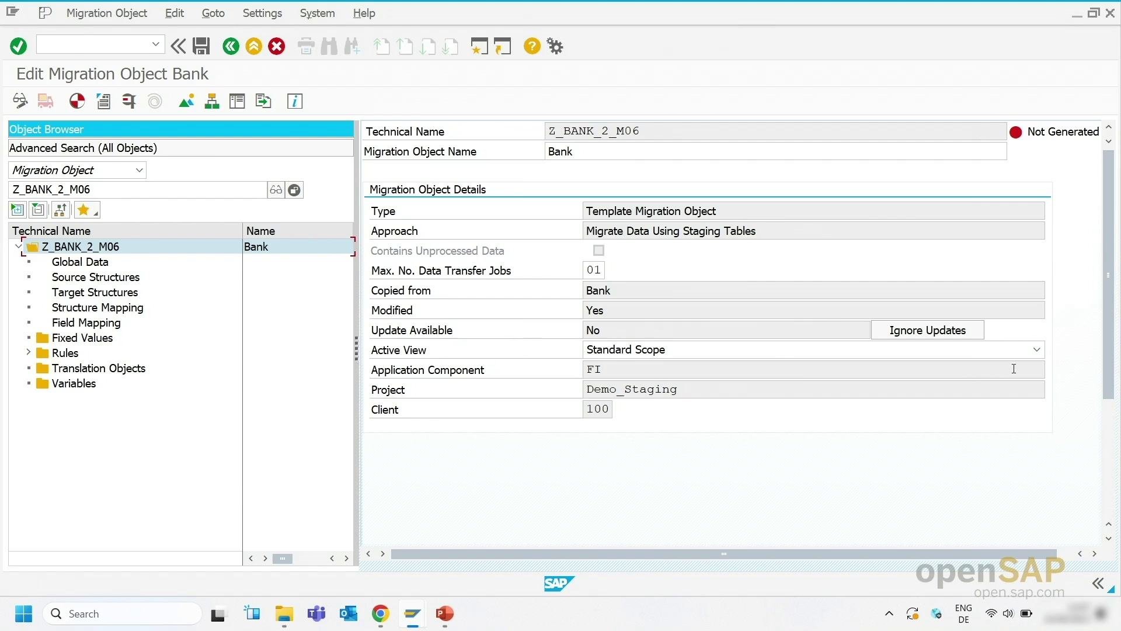
pyautogui.click(1037, 349)
pyautogui.click(659, 366)
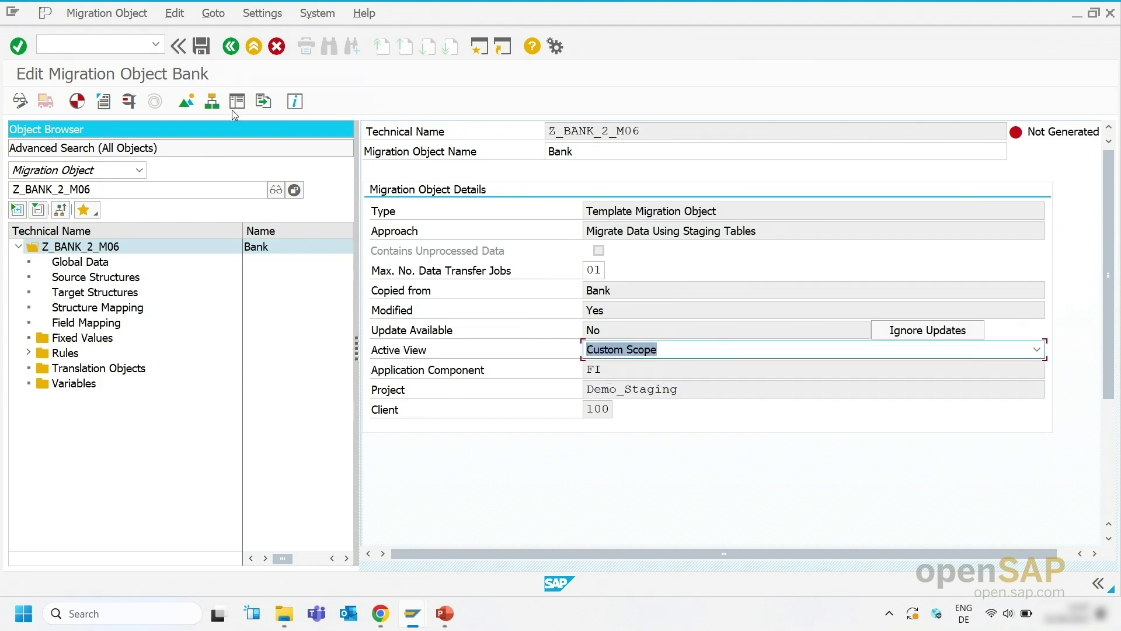
pyautogui.click(200, 46)
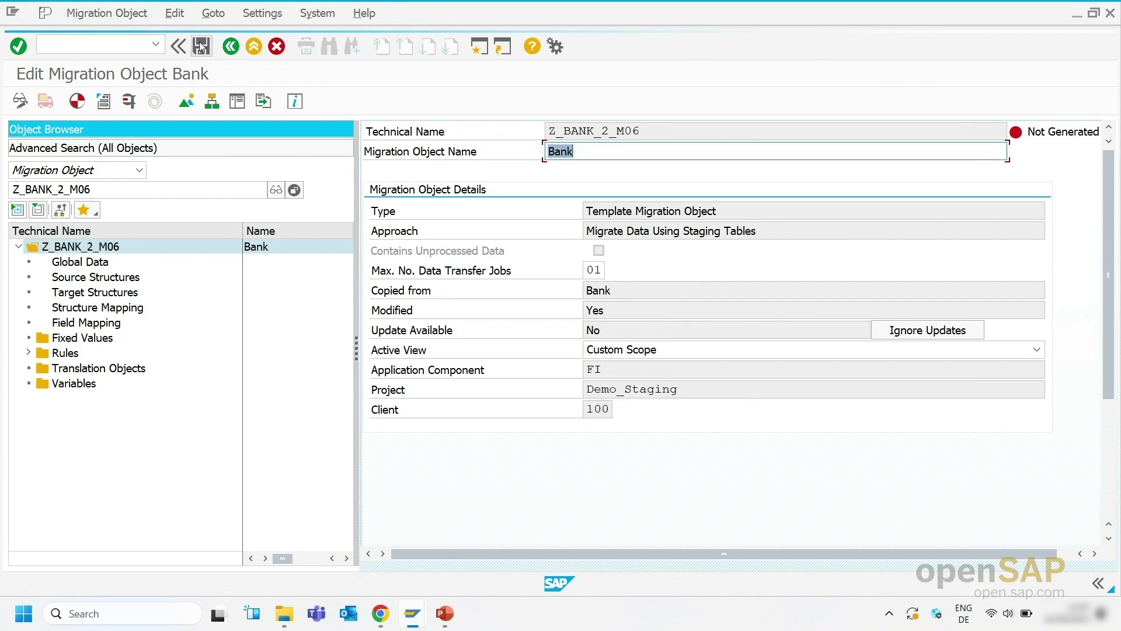
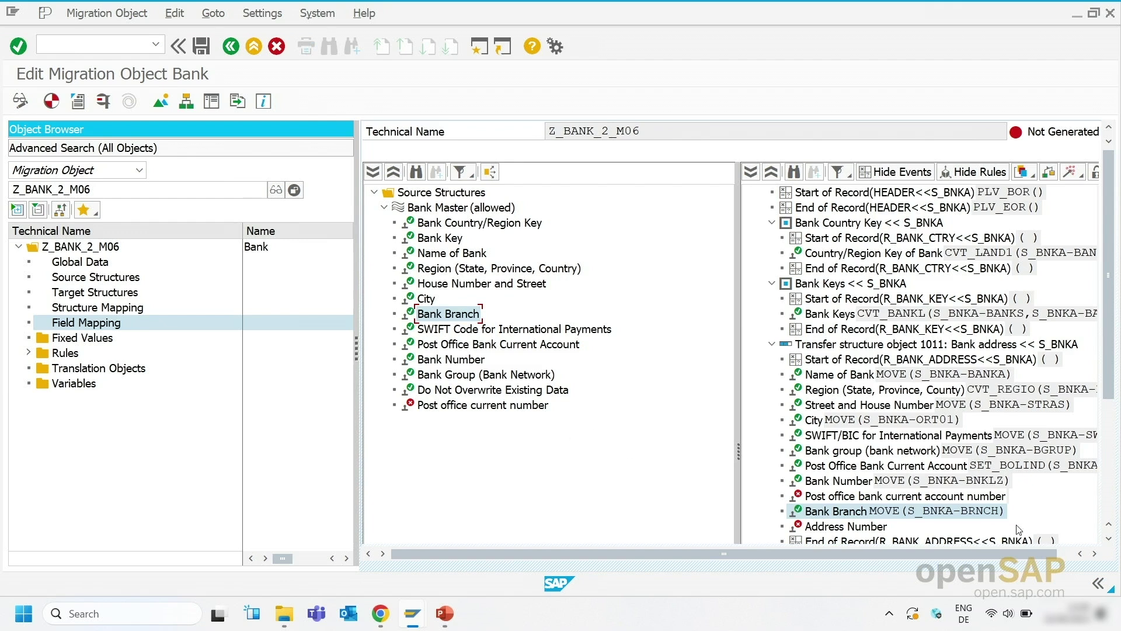
# Map the source field Post office current number to the target field Post office bank current account number.
pyautogui.moveTo(536, 406); pyautogui.dragTo(854, 500)
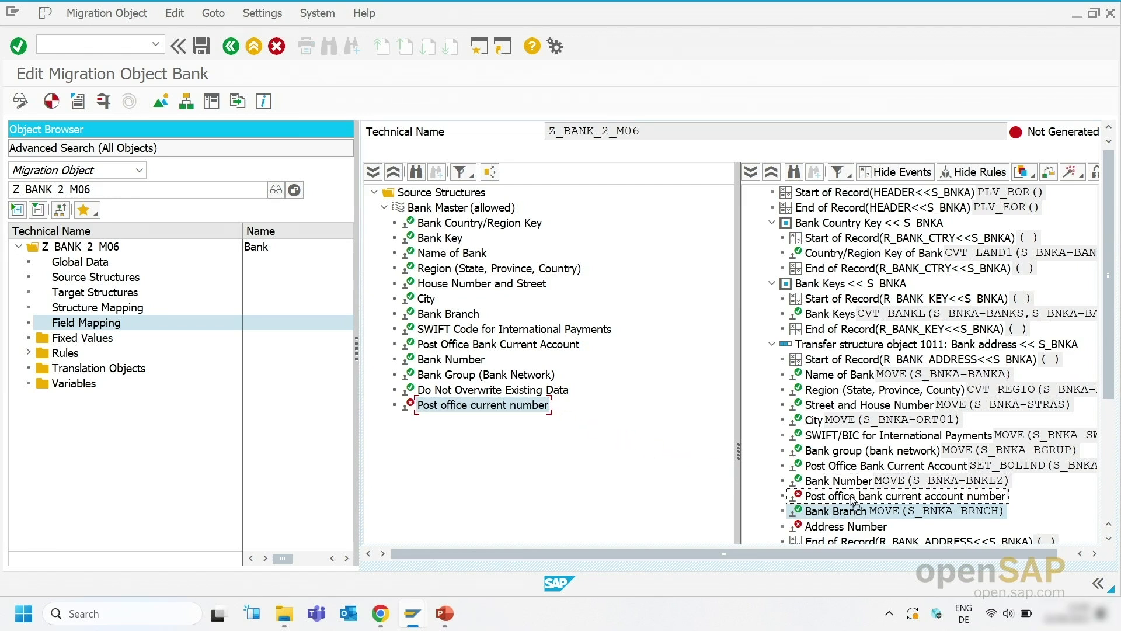
pyautogui.moveTo(854, 501); pyautogui.dragTo(853, 500)
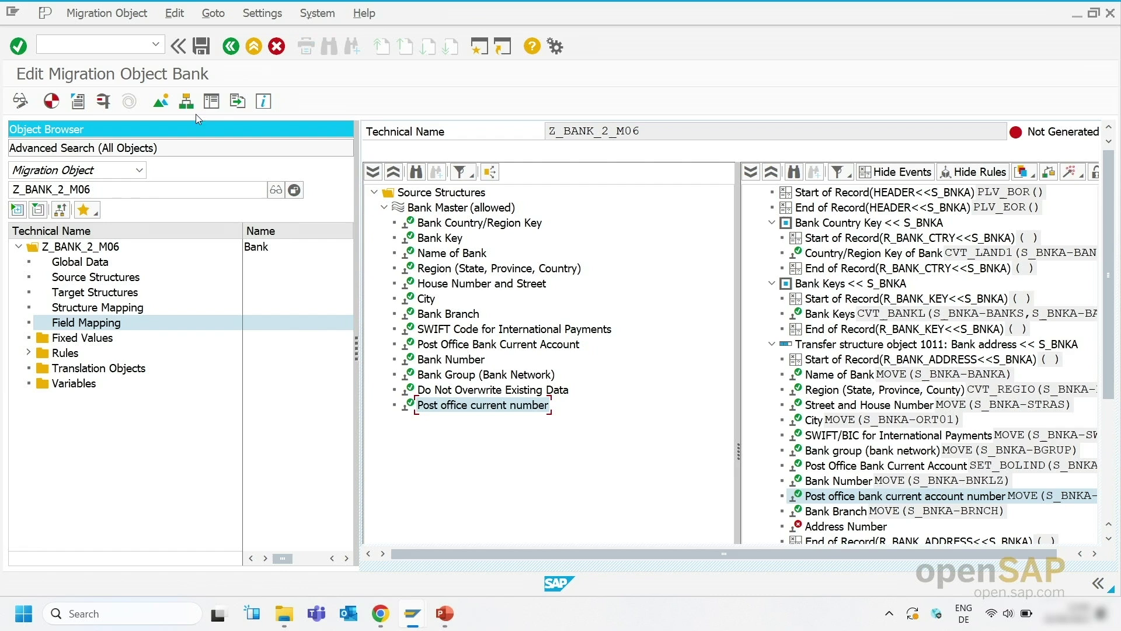
# Save the field mapping and generate the runtime objects for the Bank migration object.
pyautogui.click(201, 47)
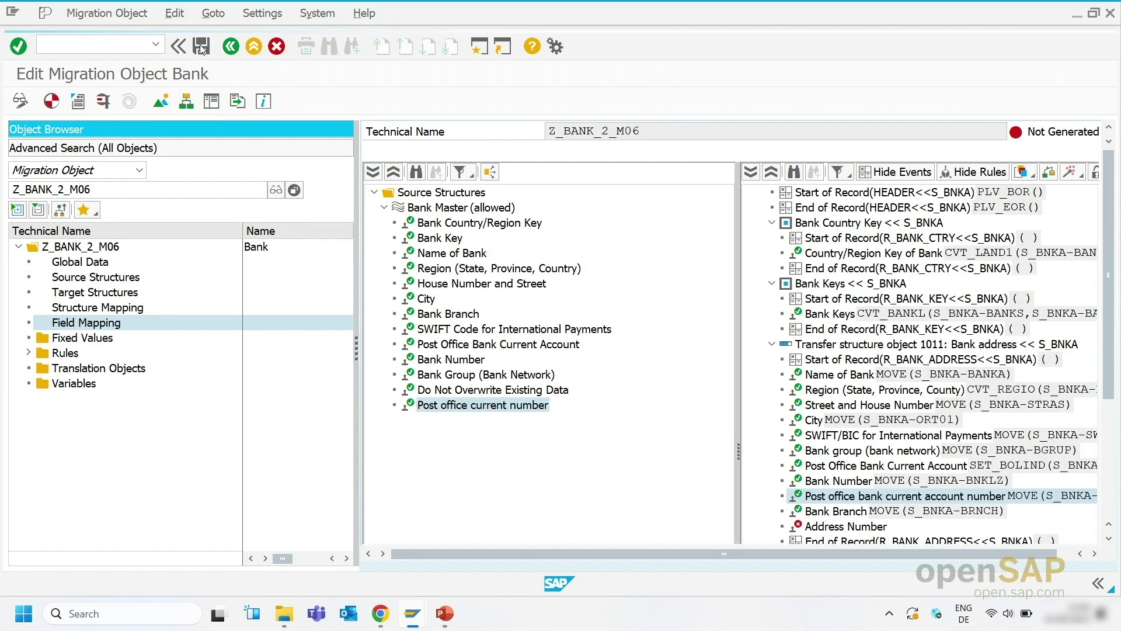
pyautogui.click(200, 47)
pyautogui.click(51, 101)
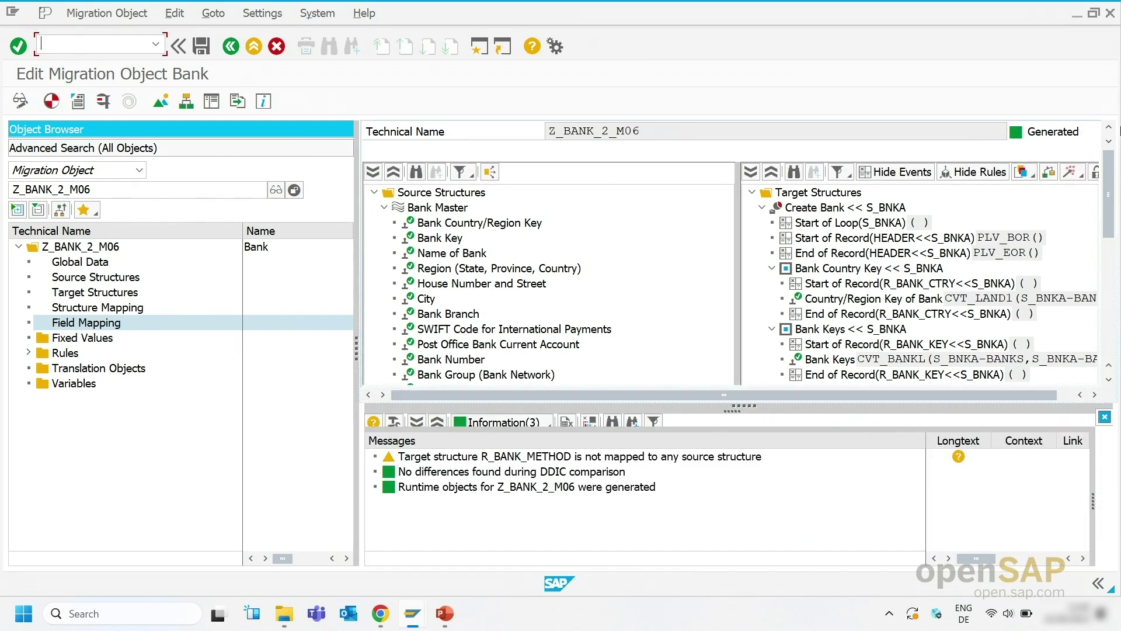
# Download the Bank migration template as EN_Bank_change.xml to the S4H35_Demo folder and allow SAP GUI to create the file.
pyautogui.click(238, 103)
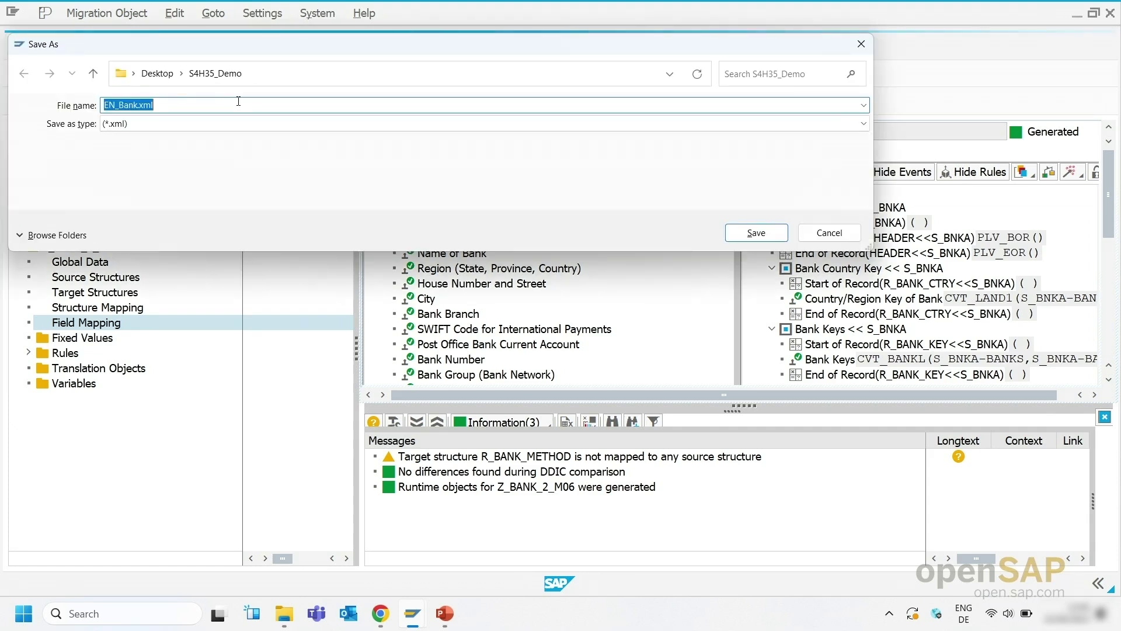
pyautogui.click(141, 105)
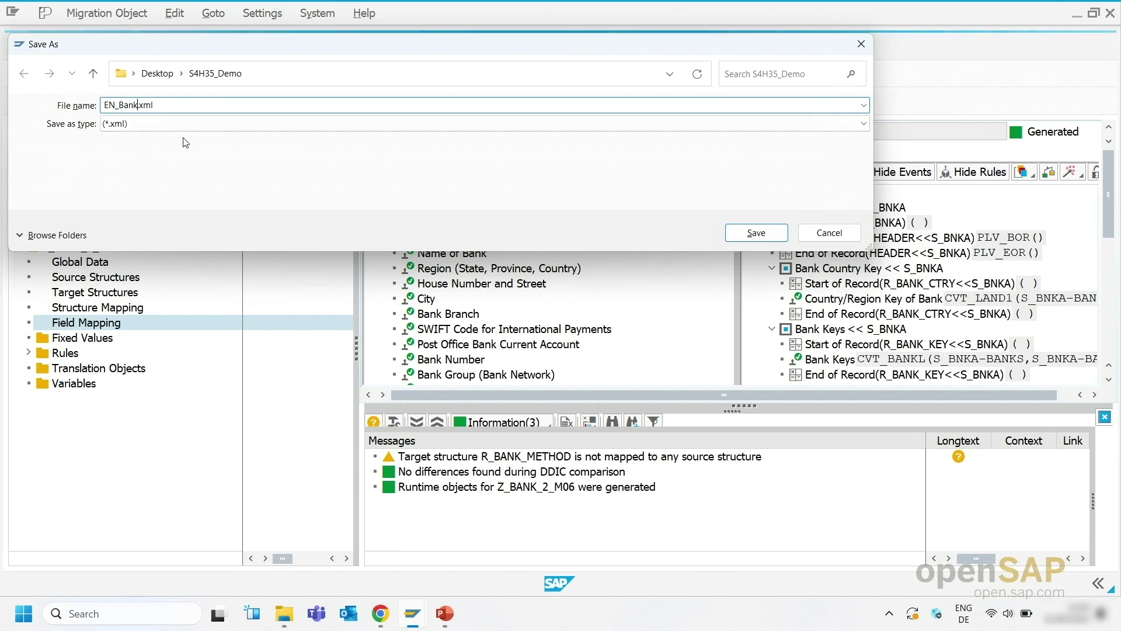
pyautogui.write('_change')
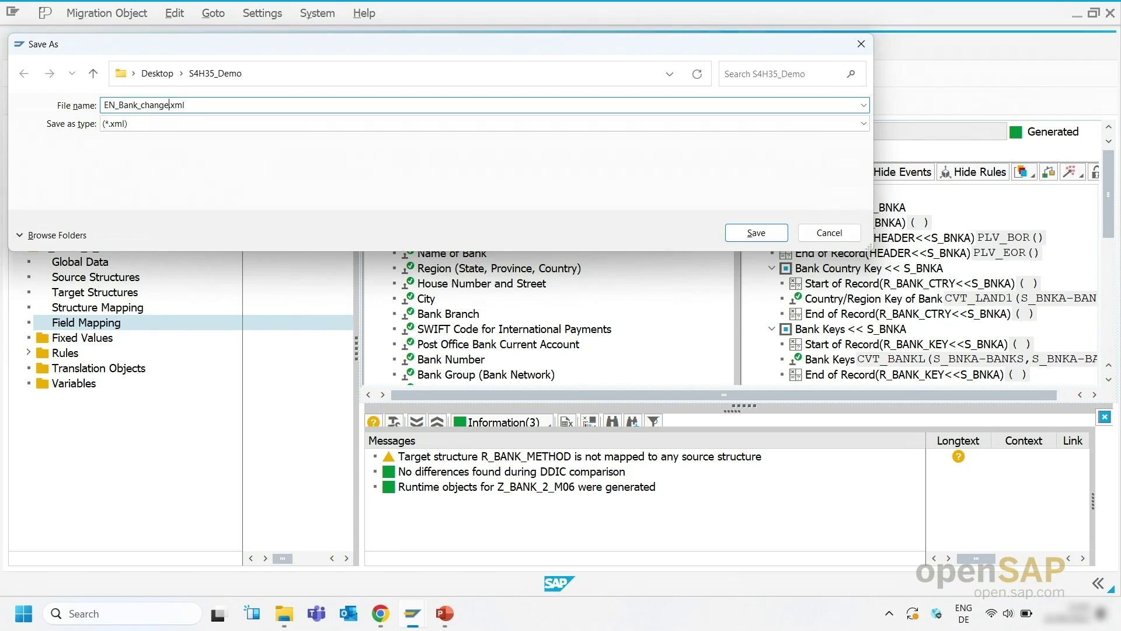
pyautogui.click(753, 232)
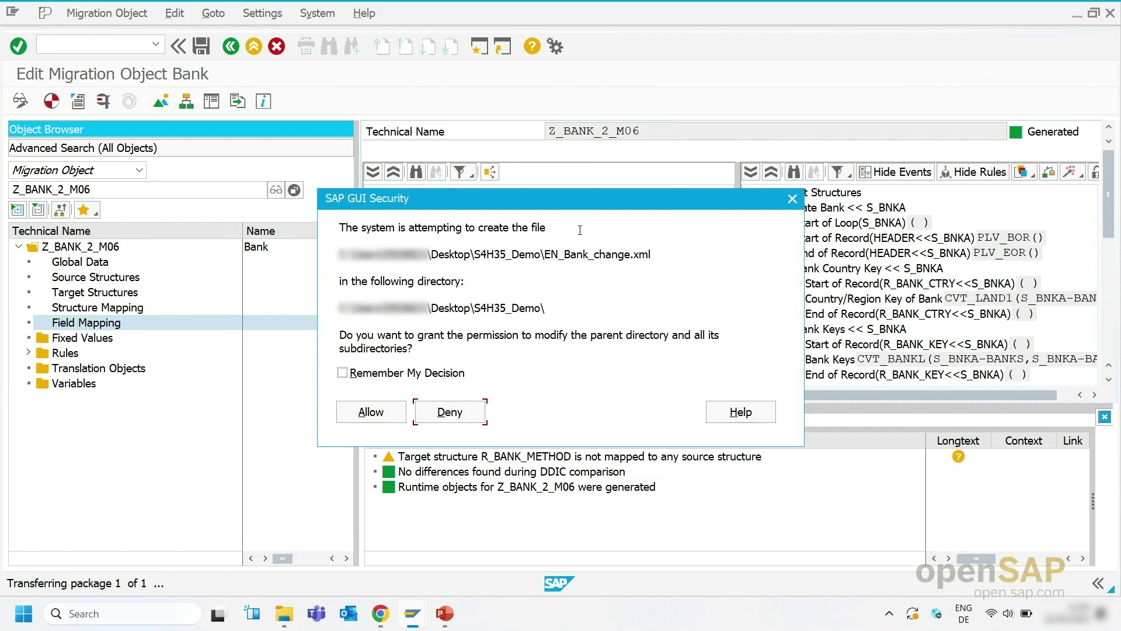
pyautogui.click(382, 405)
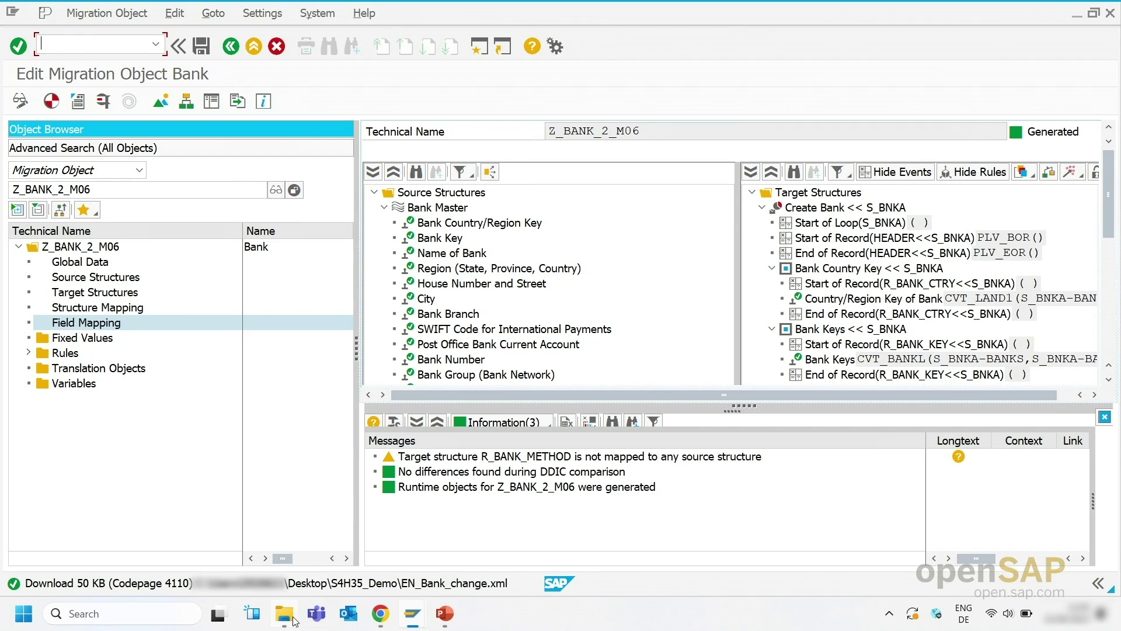
# Open EN_Bank_change.xml from the S4H35_Demo folder in Excel and review its field list and all columns of the Bank Master sheet.
pyautogui.moveTo(295, 620)
pyautogui.click(286, 564)
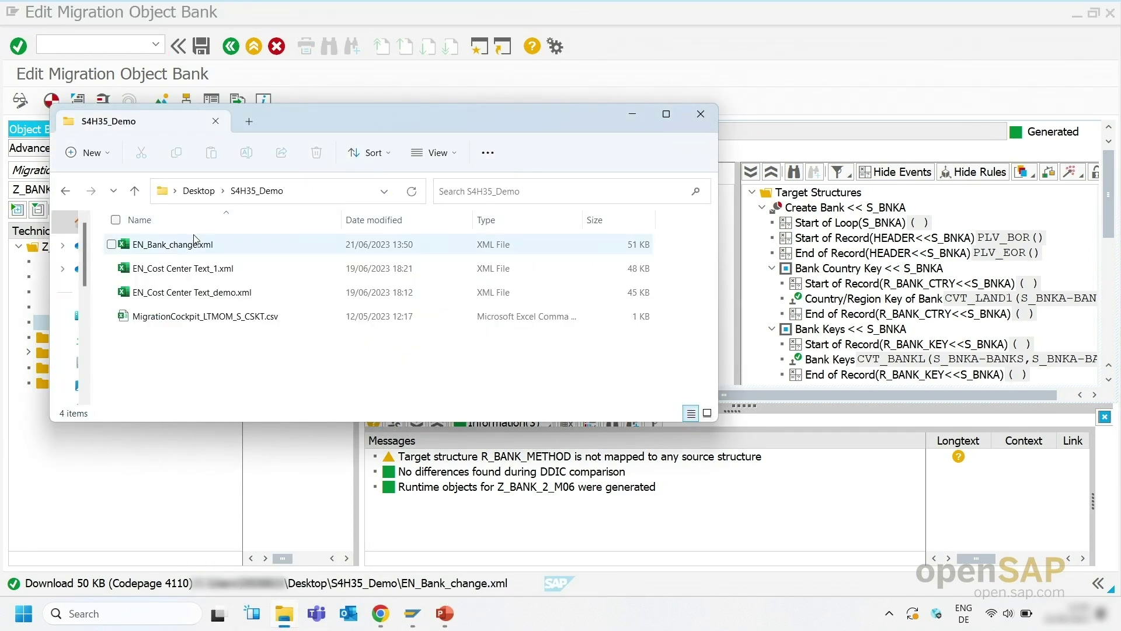
pyautogui.click(190, 252)
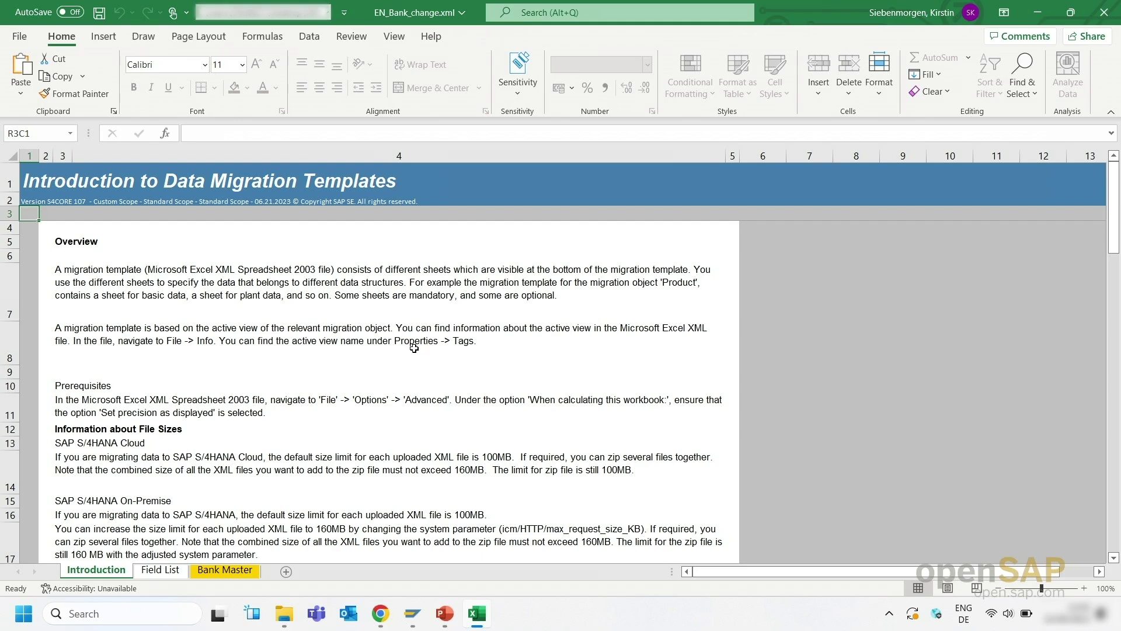
pyautogui.click(169, 570)
pyautogui.click(220, 571)
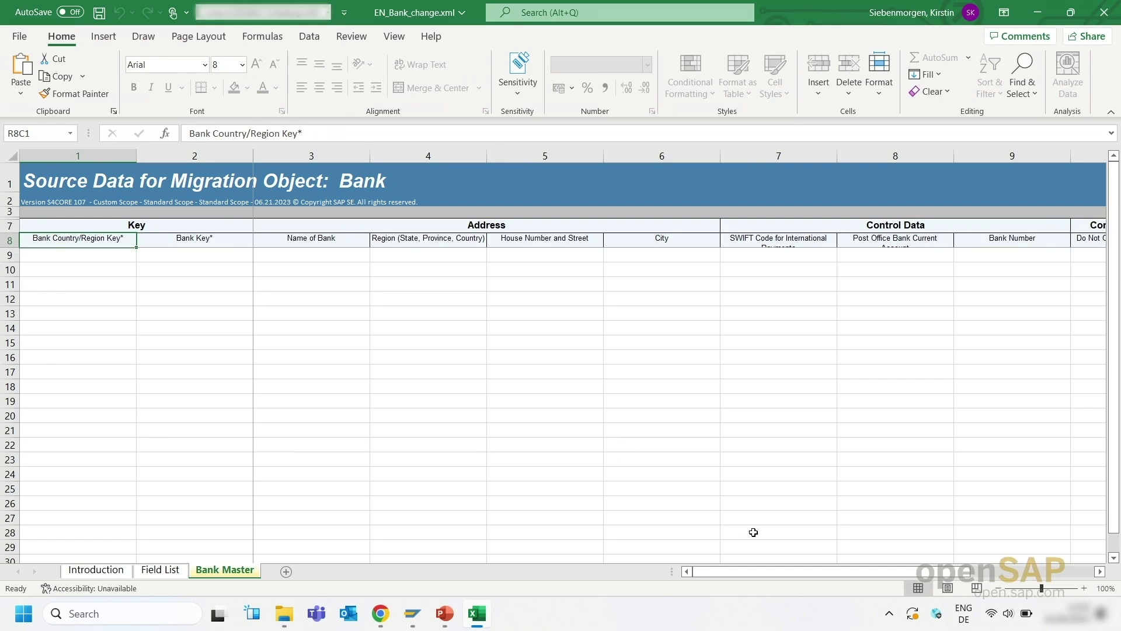
pyautogui.moveTo(977, 575); pyautogui.dragTo(1063, 571)
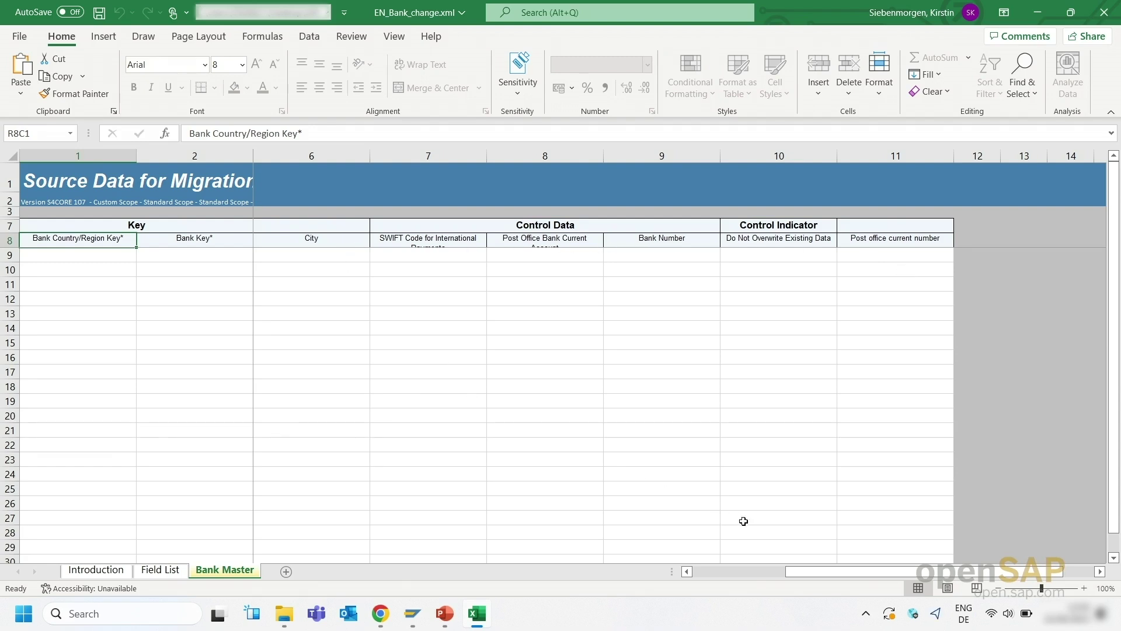
pyautogui.moveTo(810, 572); pyautogui.dragTo(722, 574)
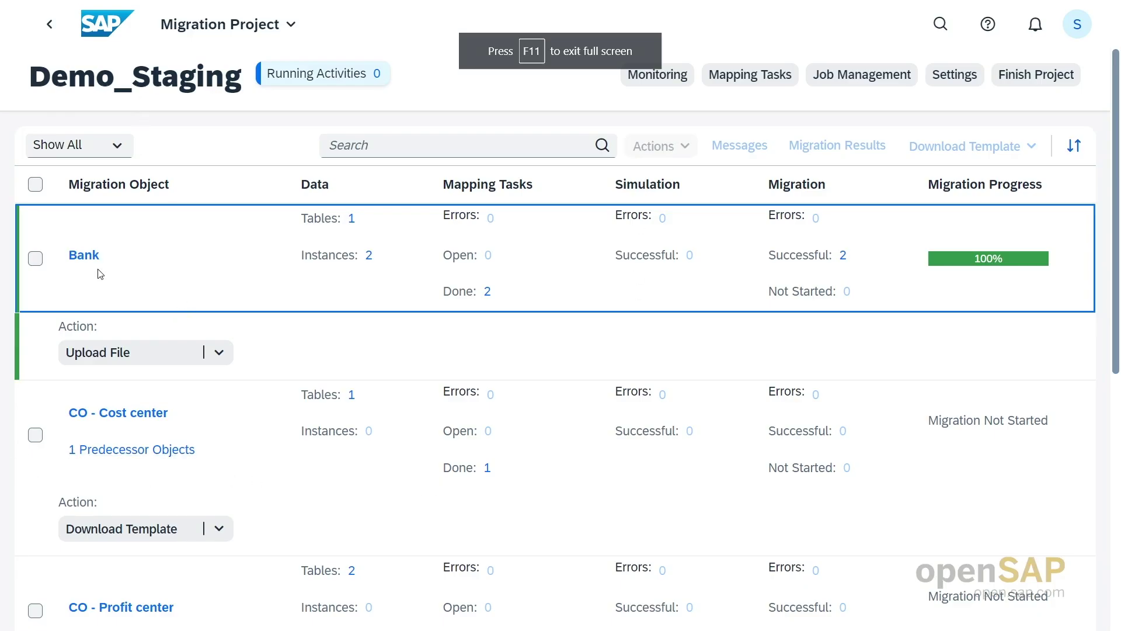
# In the Demo_Staging migration project, open the Bank object's tables and examine the Bank Master structure down to its last fields.
pyautogui.click(351, 219)
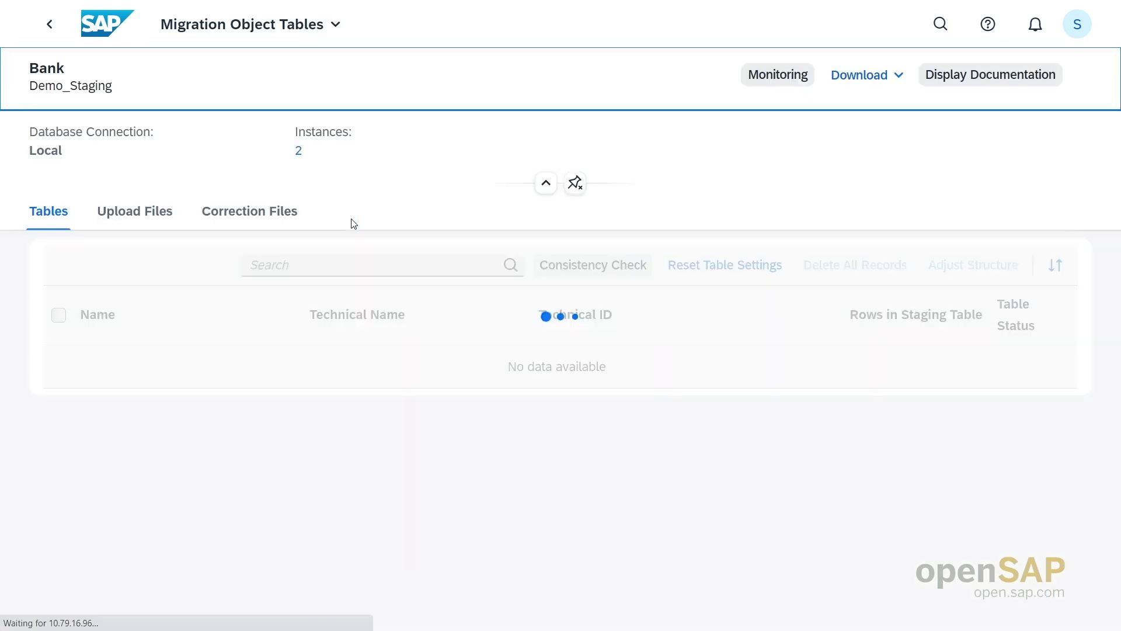
pyautogui.click(607, 367)
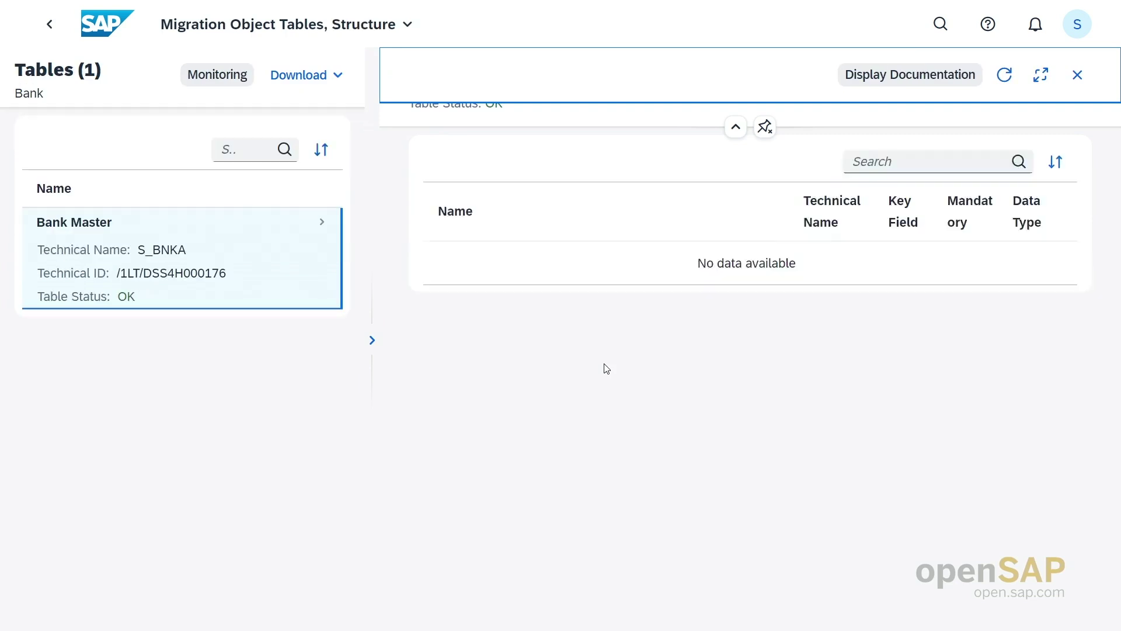
pyautogui.scroll(-10, 639, 349)
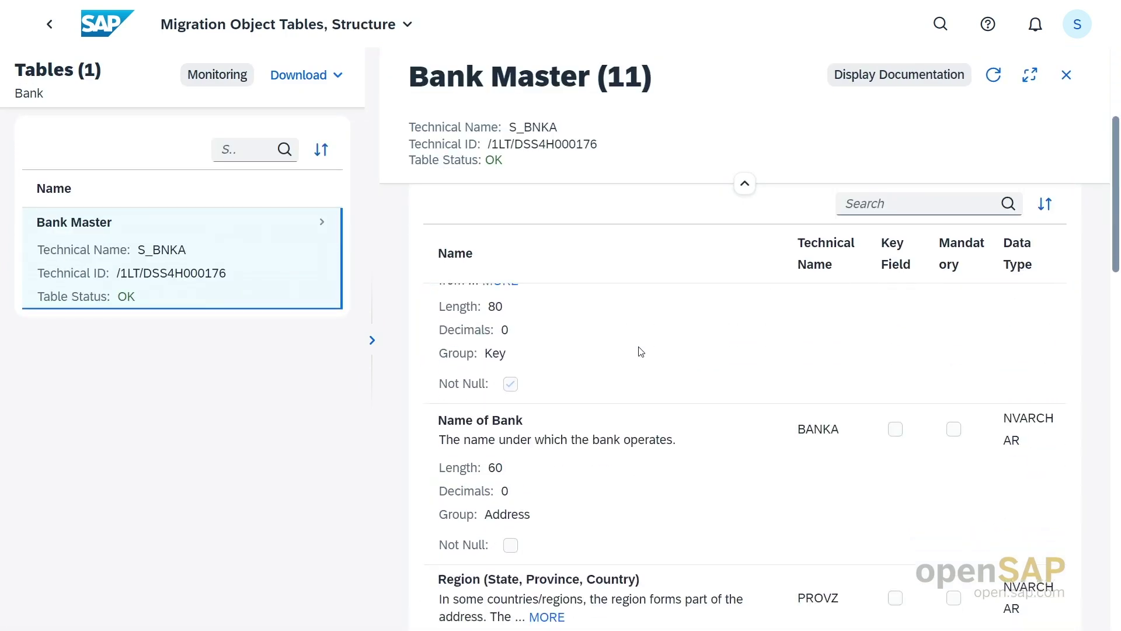
pyautogui.scroll(-10, 640, 350)
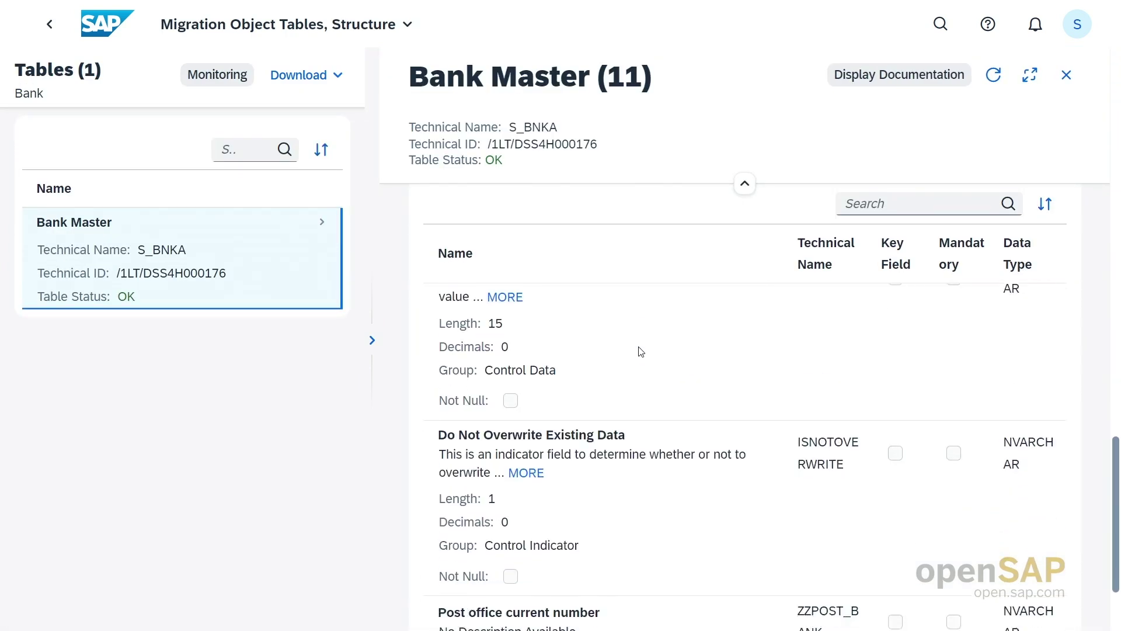